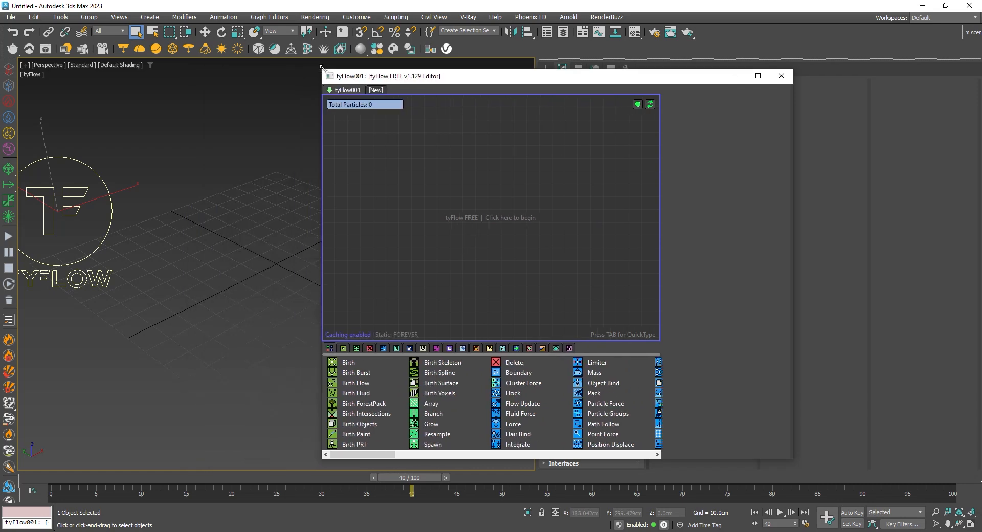
Create a new event with a Birth operator, set its birth end frame to 300 and rewind the timeline to frame 0
drag(524, 374, 542, 153)
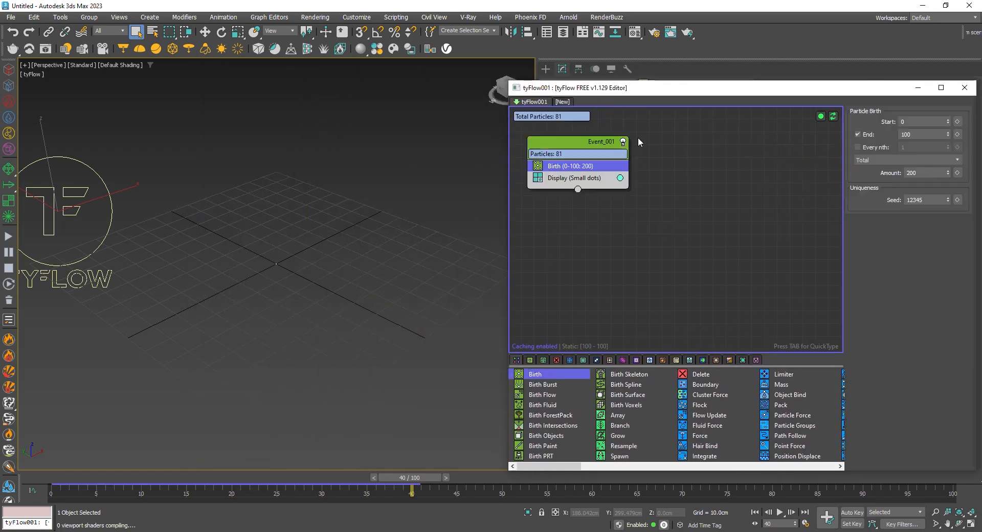
click(920, 134)
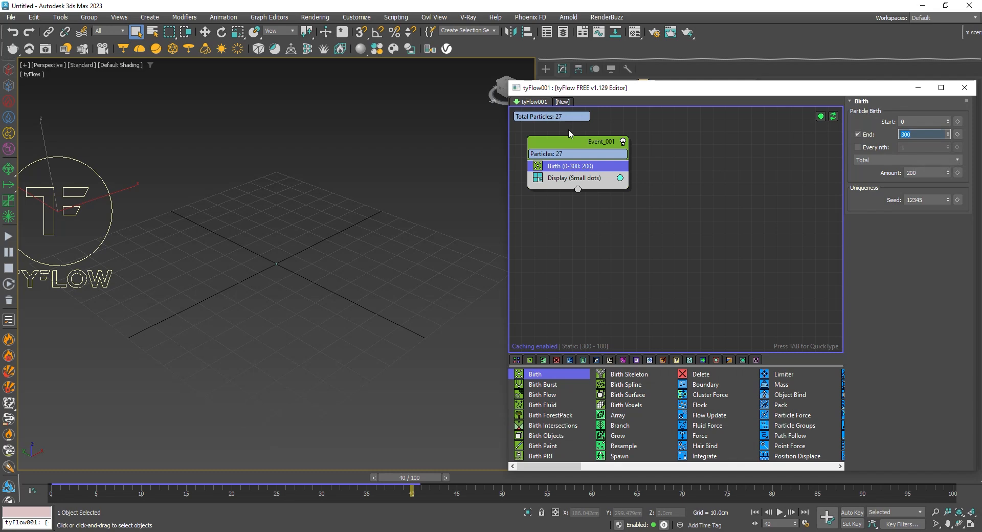
drag(272, 241, 297, 292)
drag(84, 477, 59, 477)
Add a Speed operator between Birth and Display in the event and preview the particle motion along the timeline
click(586, 179)
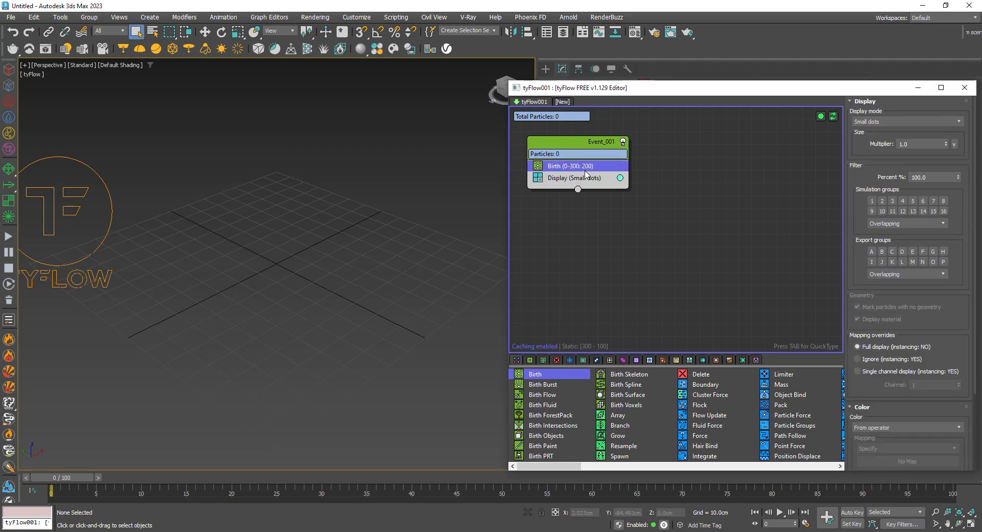
key(Tab)
text(sspee)
key(BackSpace)
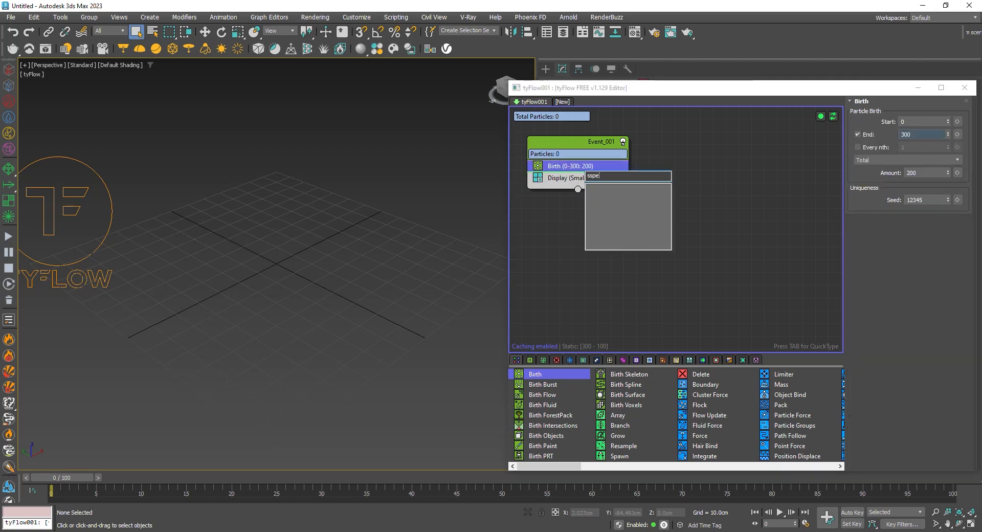
text(speed)
key(Return)
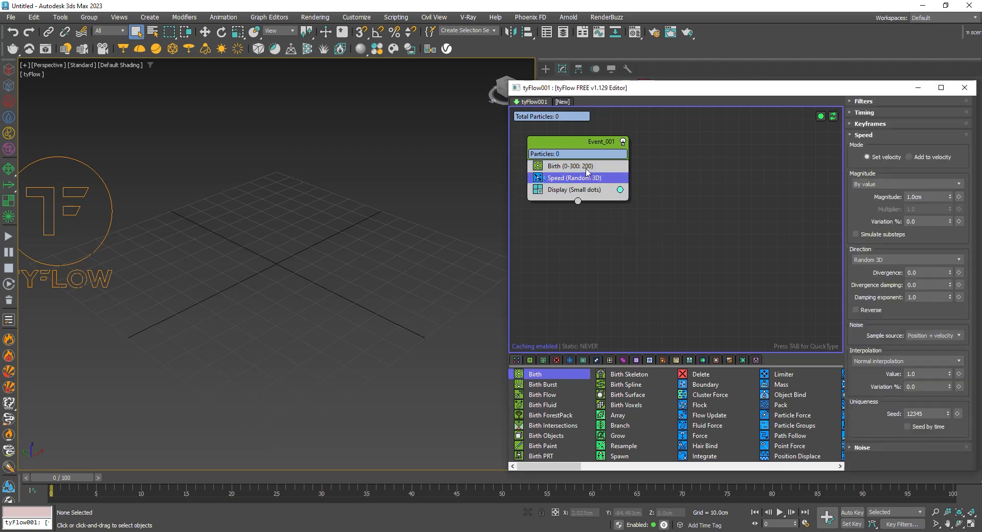
drag(62, 477, 635, 477)
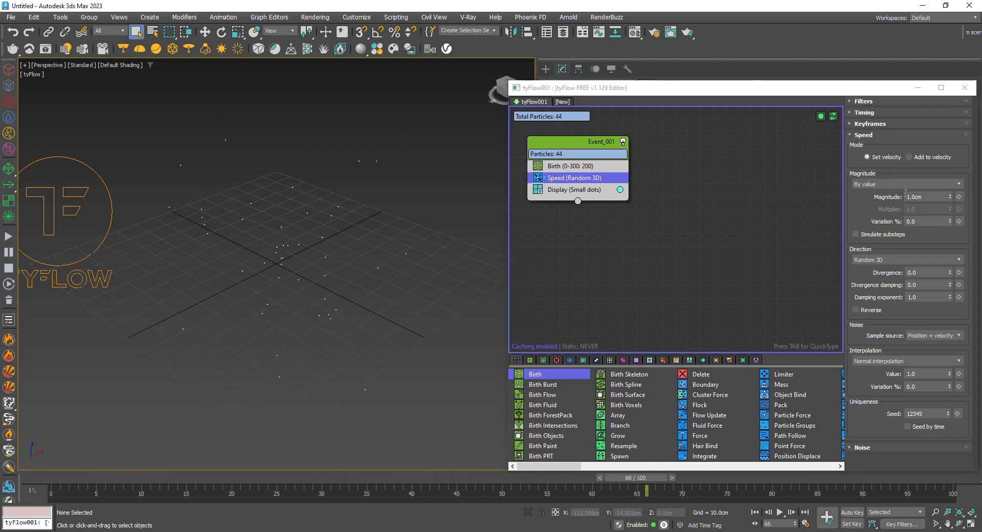
Set the Speed operator's magnitude to 2 cm and its variation to 20%, and preview the particles
double_click(920, 197)
text(2)
key(Return)
double_click(933, 221)
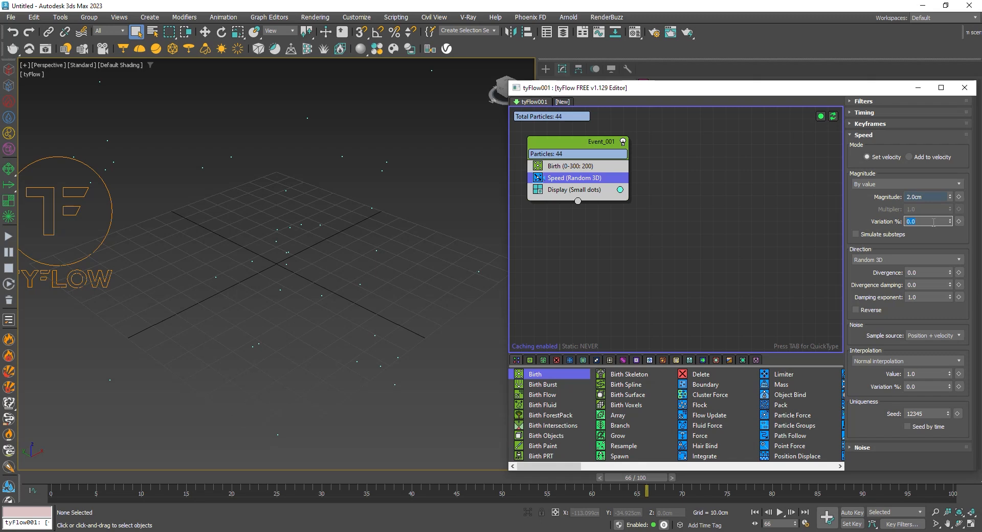
key(Return)
scroll(226, 286, down, 3)
drag(58, 481, 557, 477)
alt+middle_drag(394, 221, 311, 240)
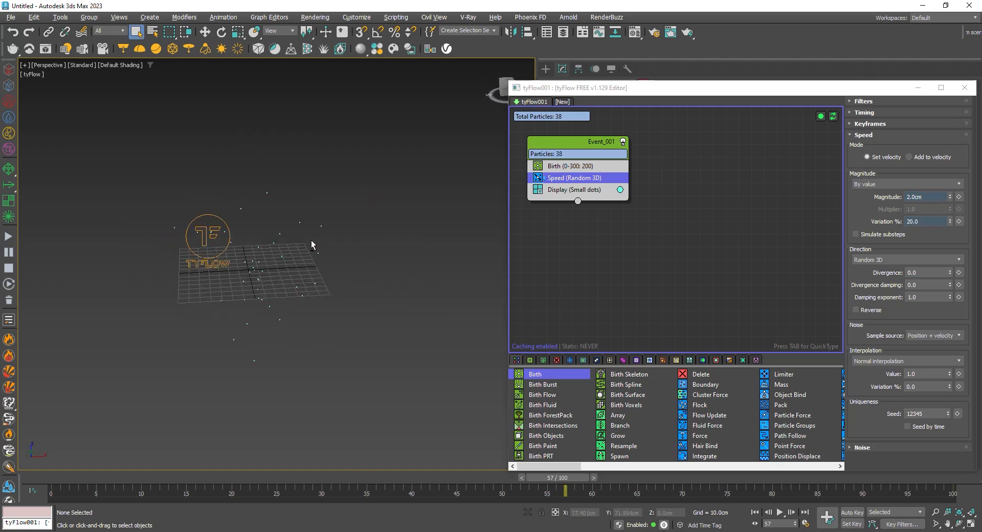
Set the Birth operator's end frame to 100 and its total amount to 300, and preview the emission
click(589, 167)
click(922, 135)
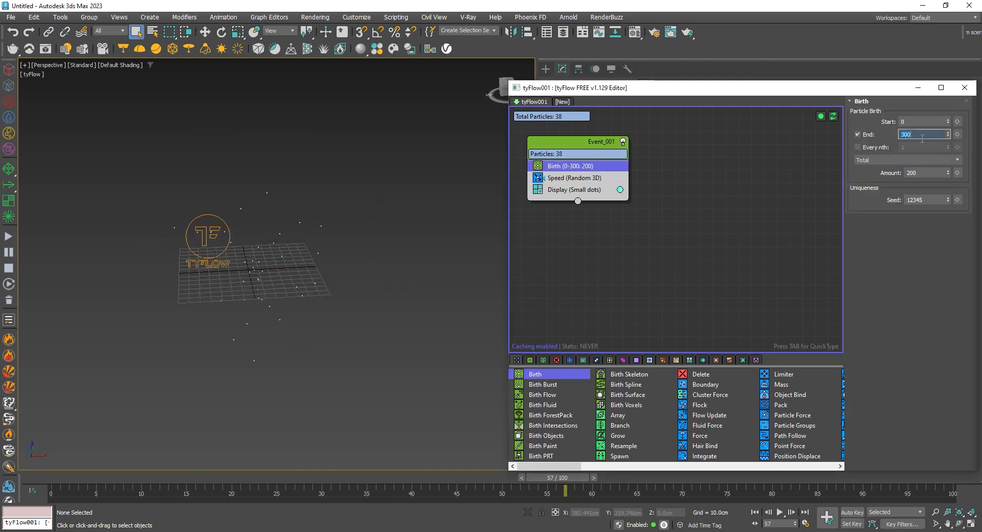
text(100)
click(917, 174)
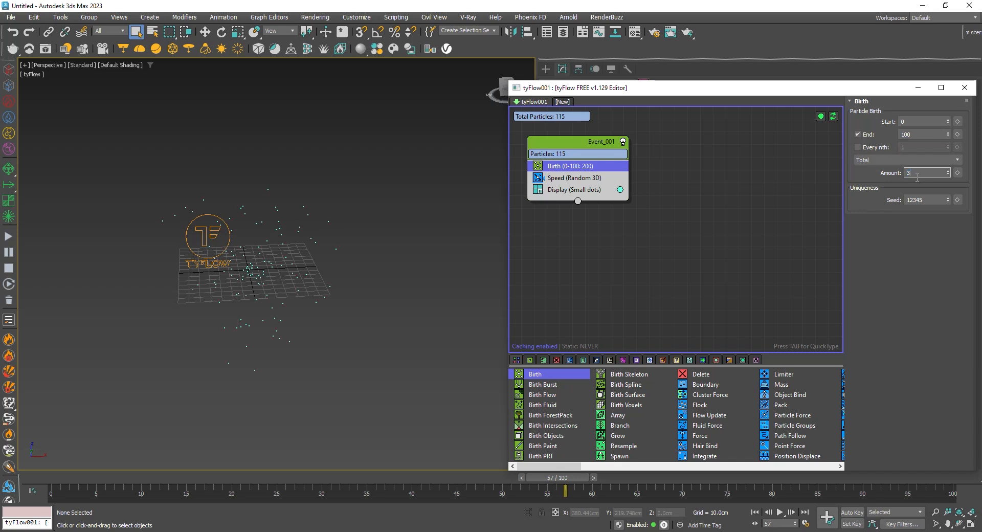
text(300)
key(Return)
drag(53, 482, 773, 289)
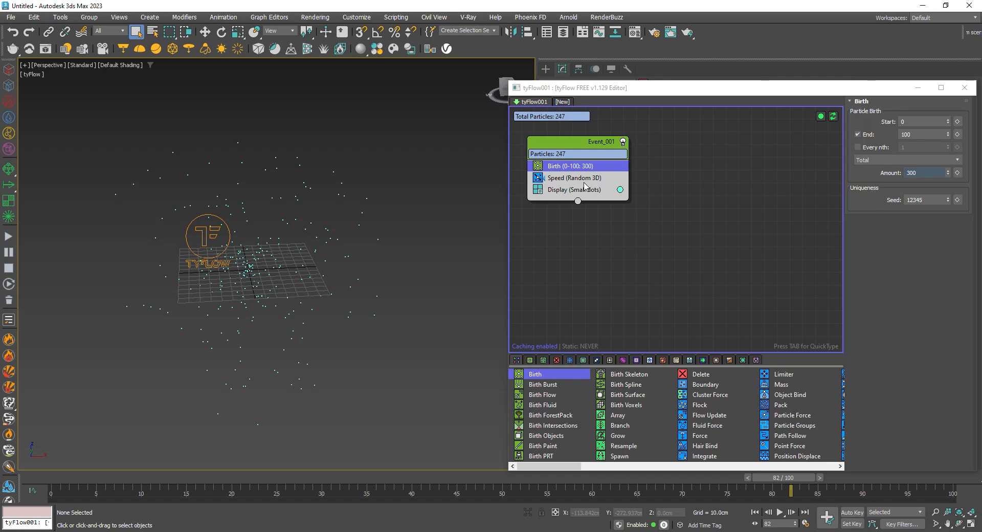
Add a Force operator between Speed and Display in the event
click(584, 180)
key(Tab)
text(fo)
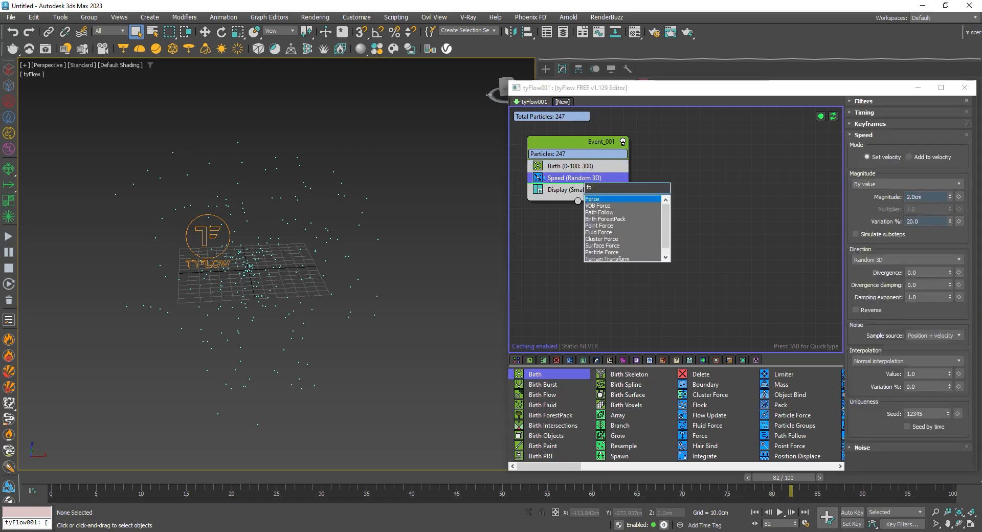
key(Return)
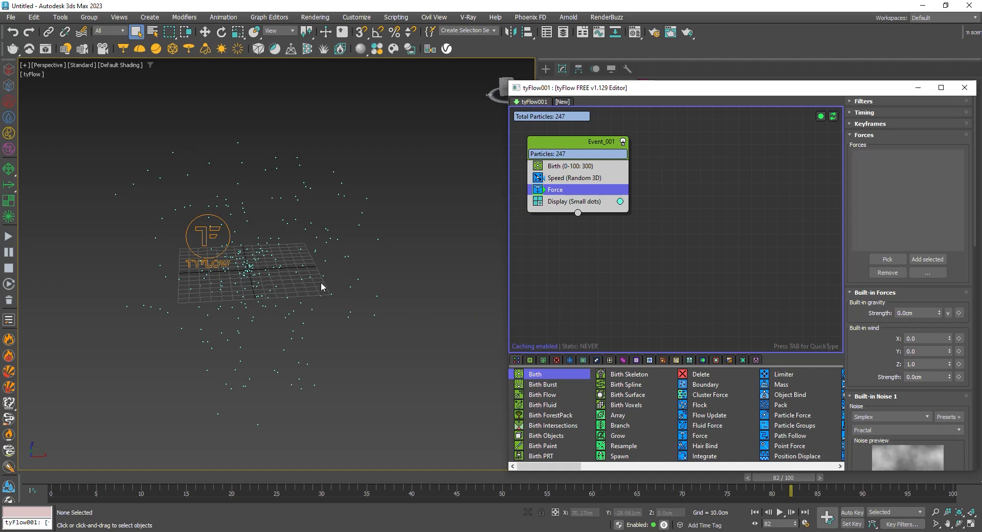
Set the Force operator's Built-in Noise 1 strength to 0.1 cm and preview the turbulence along the timeline
scroll(941, 358, down, 5)
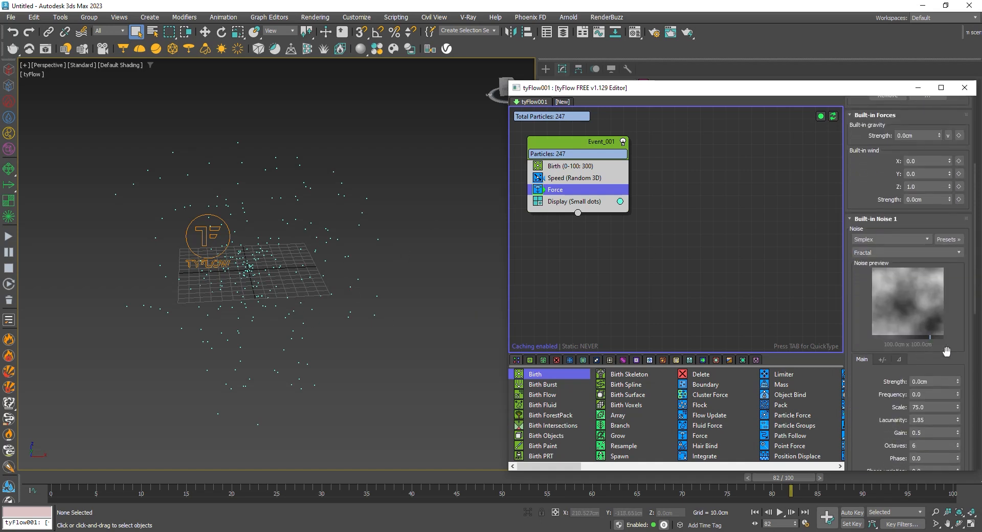
scroll(946, 351, down, 2)
click(946, 322)
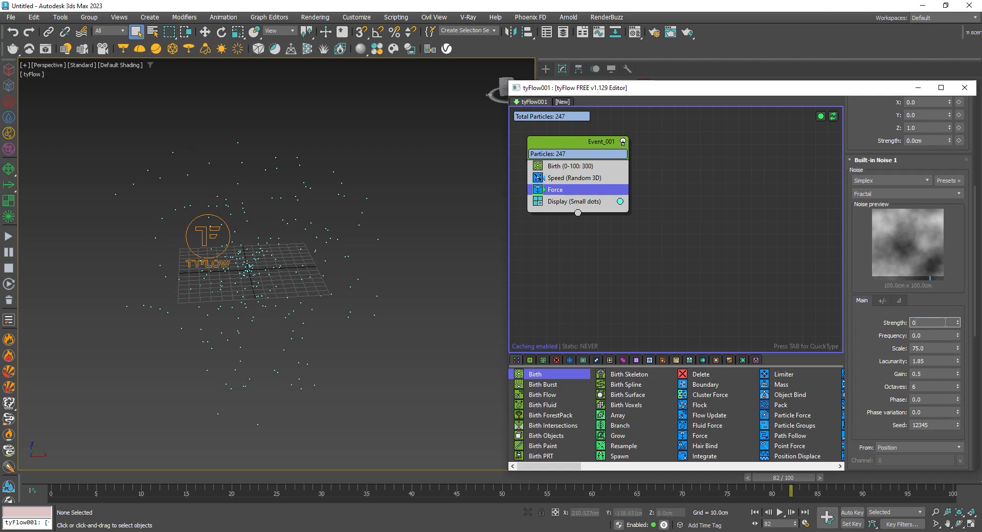
text(0.1)
key(Return)
drag(69, 474, 582, 250)
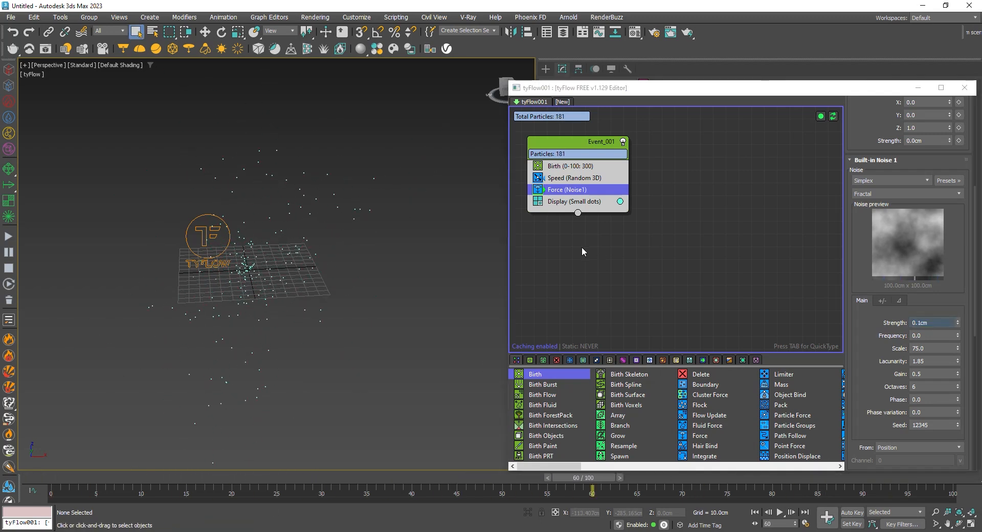
middle_drag(394, 191, 398, 204)
Add a Spline Paths operator between Force and Display in the event
key(Tab)
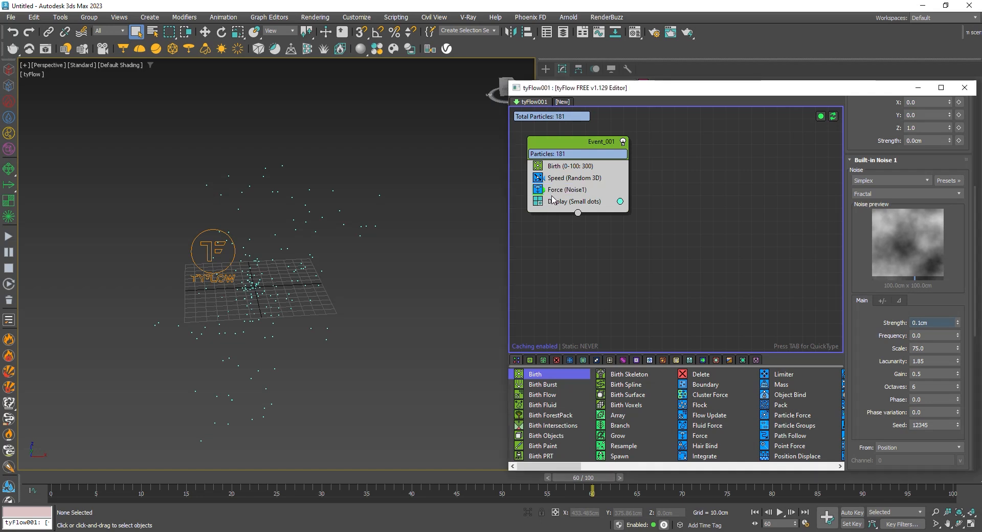
text(spl)
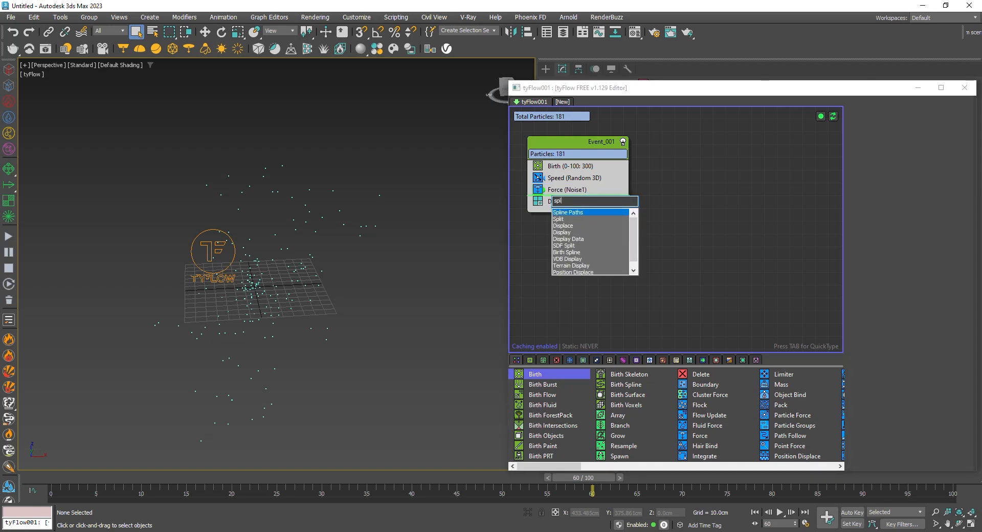
key(Return)
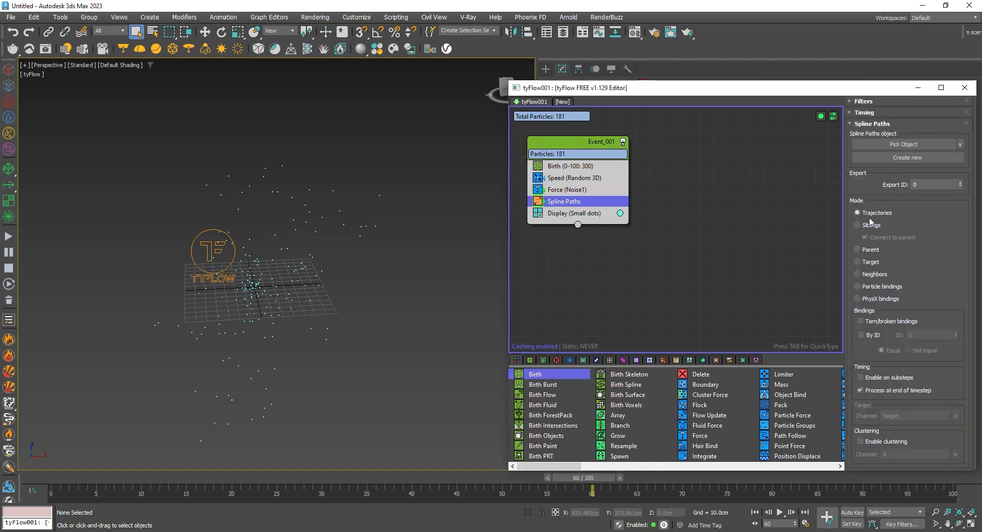
Create a new spline object for the Spline Paths operator and preview the particle trajectories along the timeline
click(901, 157)
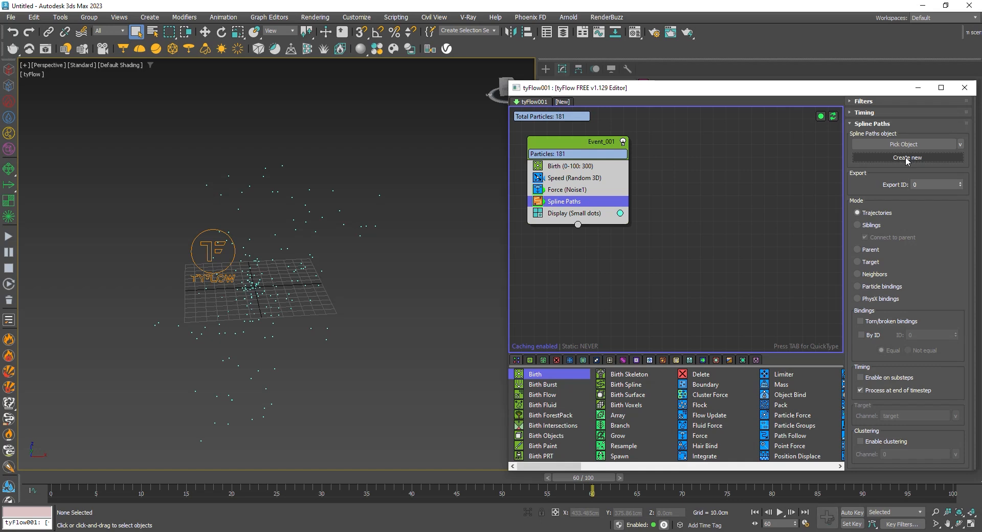
click(70, 477)
drag(71, 478, 870, 455)
alt+middle_drag(317, 296, 358, 200)
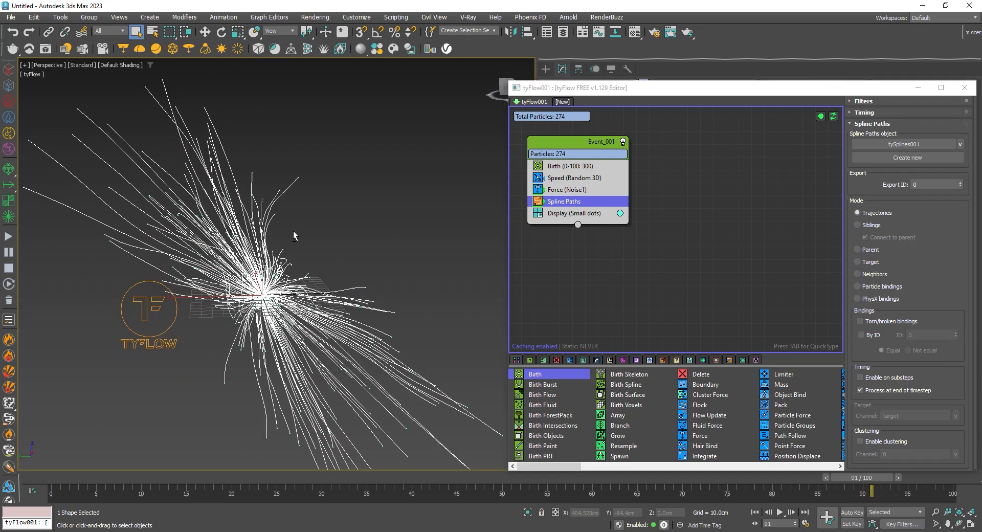
Set the Force operator's Built-in Noise 1 scale to 10 and preview the splines up to frame 100
click(588, 192)
drag(854, 374, 855, 169)
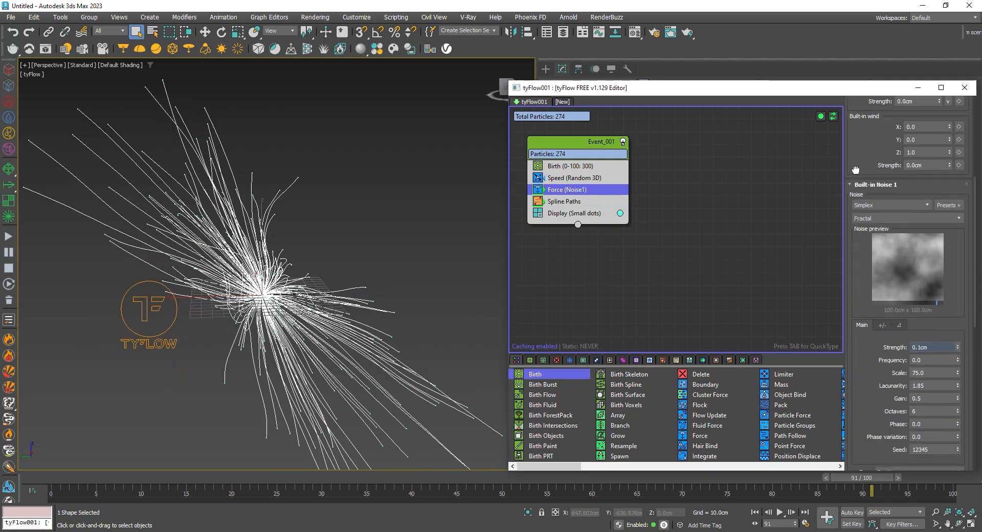
click(928, 373)
double_click(931, 373)
key(Return)
mouse_move(72, 479)
mouse_down()
mouse_move(207, 462)
mouse_move(956, 478)
mouse_up()
mouse_move(348, 325)
middle_down()
mouse_move(352, 278)
mouse_move(405, 253)
mouse_move(463, 270)
mouse_move(290, 264)
middle_up()
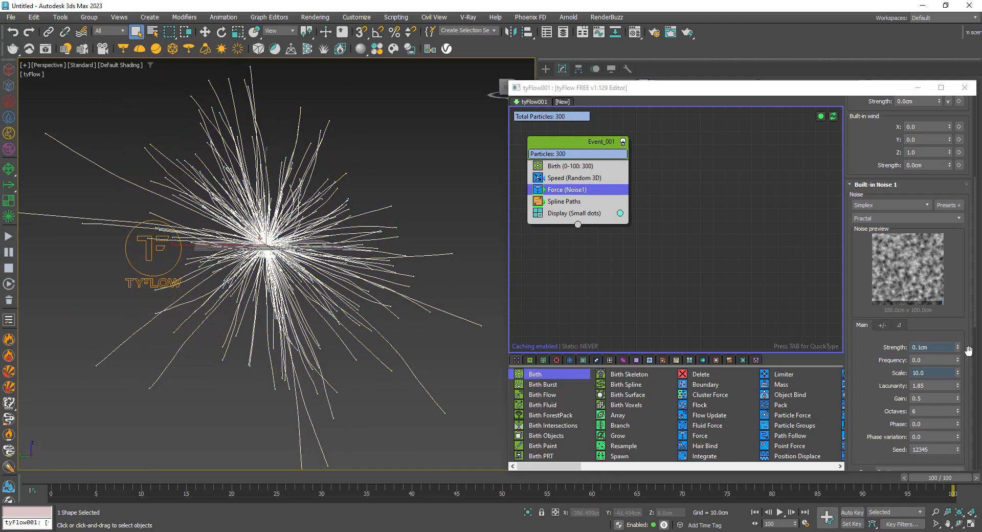
Set the Built-in Noise 1 strength to 0.3 cm and its scale to 4
double_click(932, 347)
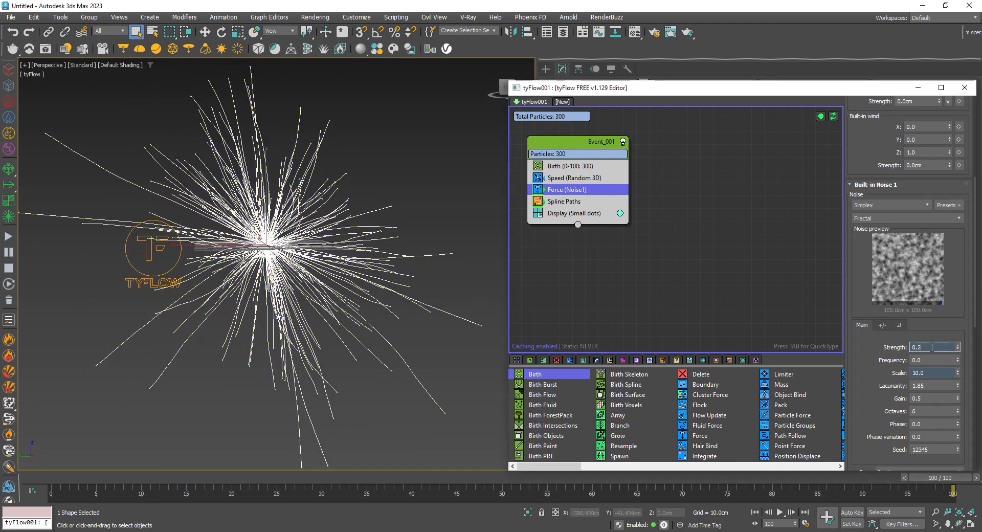
key(Return)
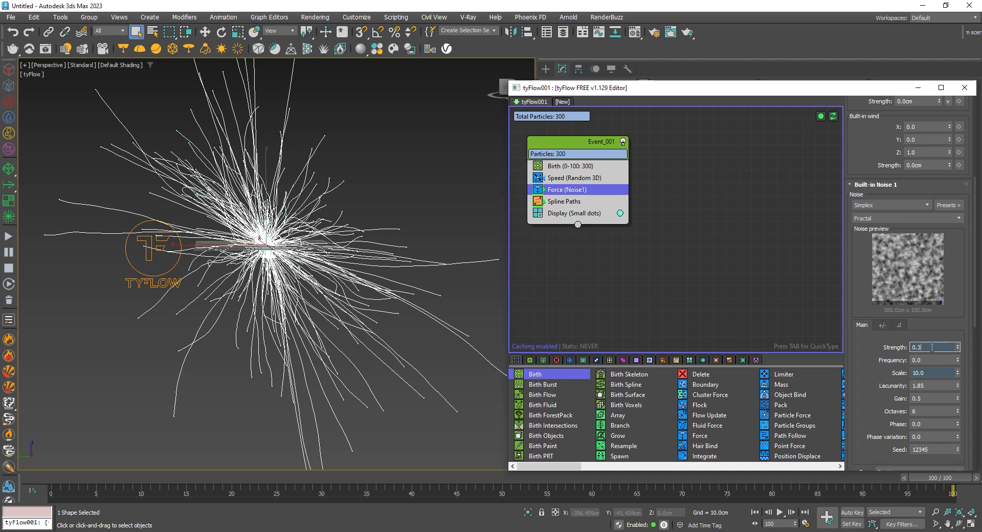
key(Return)
double_click(936, 373)
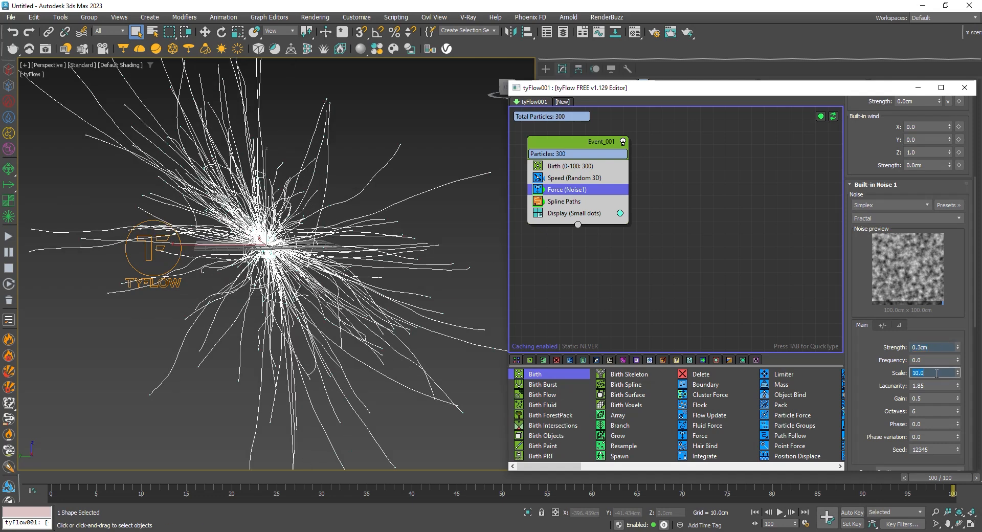
key(Return)
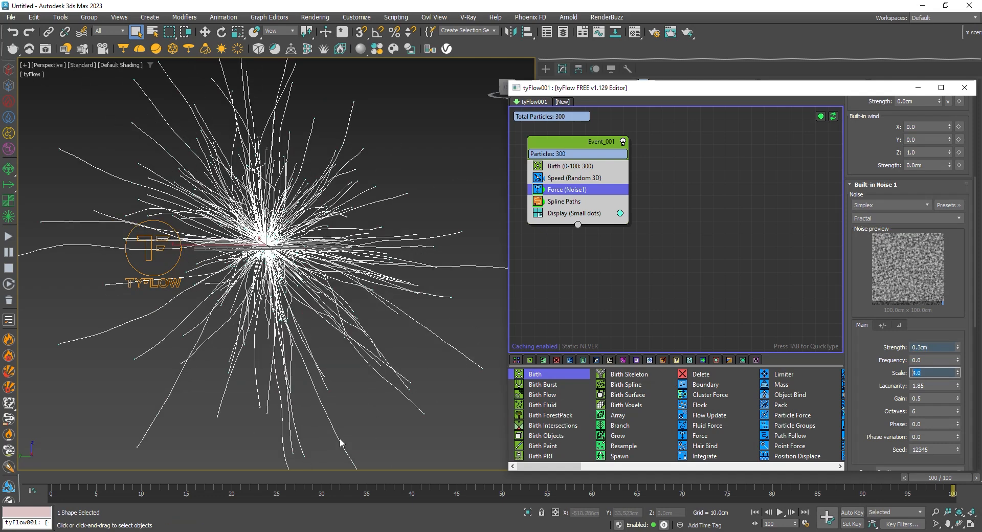
Set the Built-in Noise 1 frequency to 1, preview the growth from the first frame and deselect the splines
drag(67, 486, 30, 449)
double_click(928, 360)
text(1)
key(Return)
drag(82, 485, 716, 398)
click(474, 284)
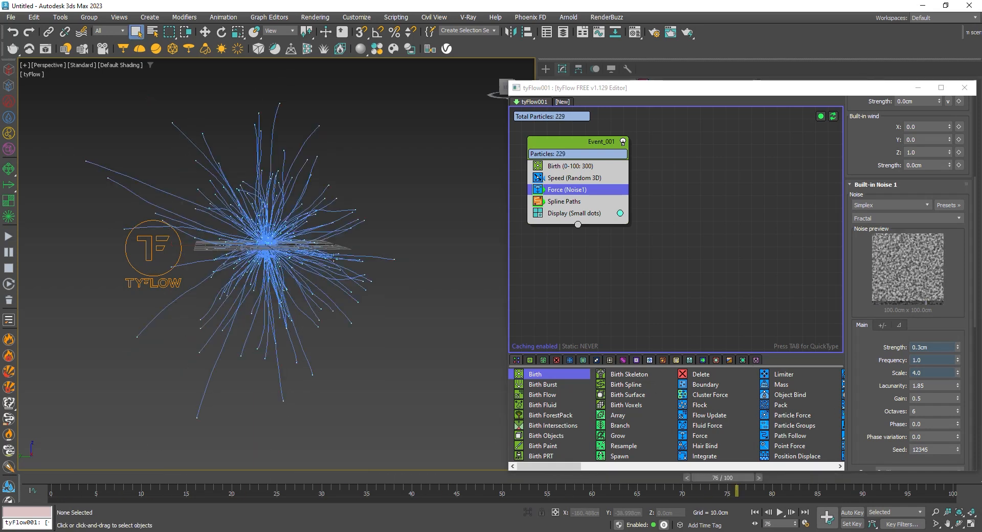
Close the tyFlow editor and enable the tySplineMesher modifier on the generated spline object, inspecting the meshed tubes up close
click(577, 204)
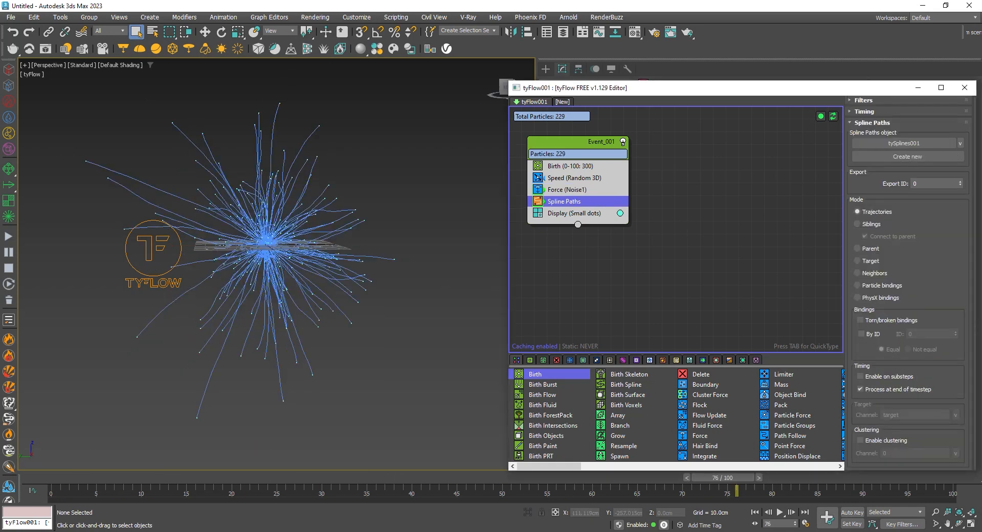
click(963, 87)
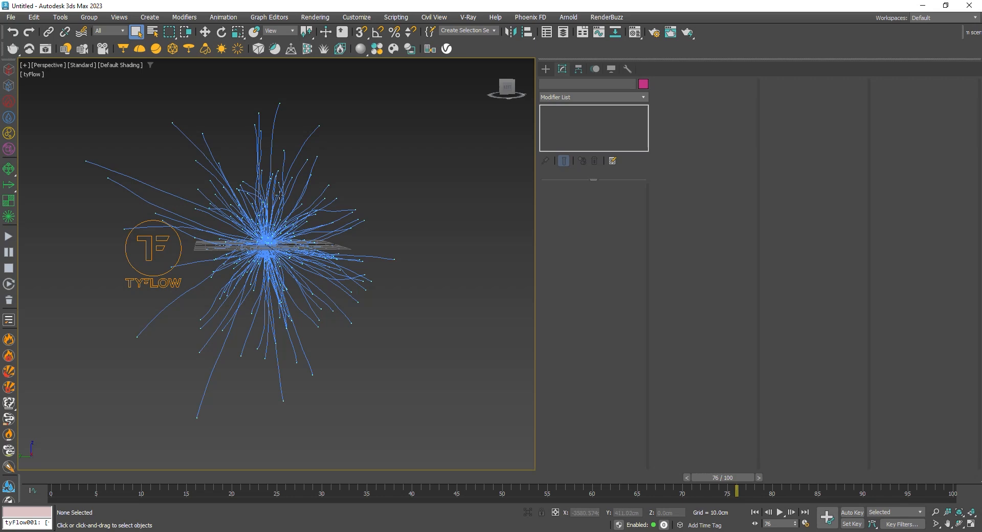
click(257, 240)
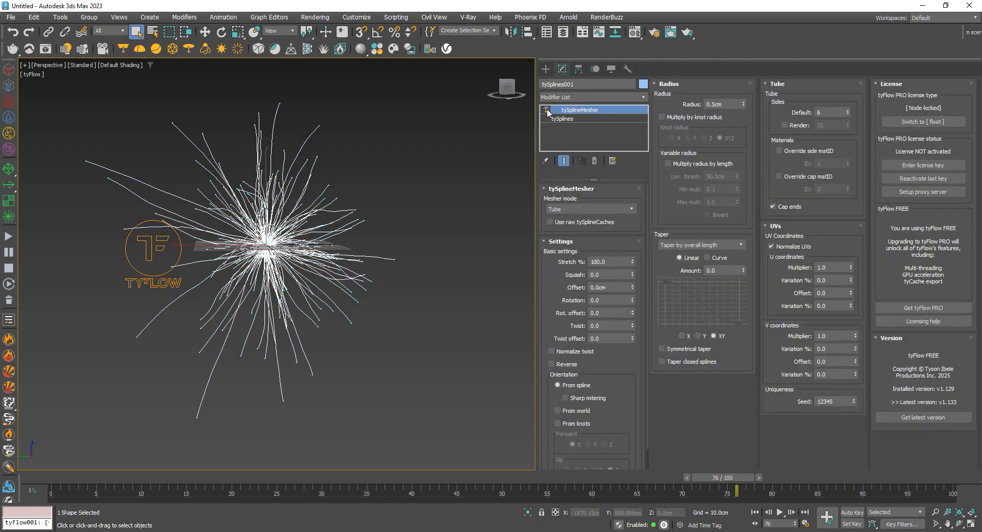
click(546, 110)
alt+middle_drag(305, 207, 302, 225)
scroll(272, 210, up, 5)
scroll(371, 151, down, 3)
middle_drag(291, 134, 327, 193)
scroll(329, 184, up, 4)
middle_drag(425, 119, 428, 219)
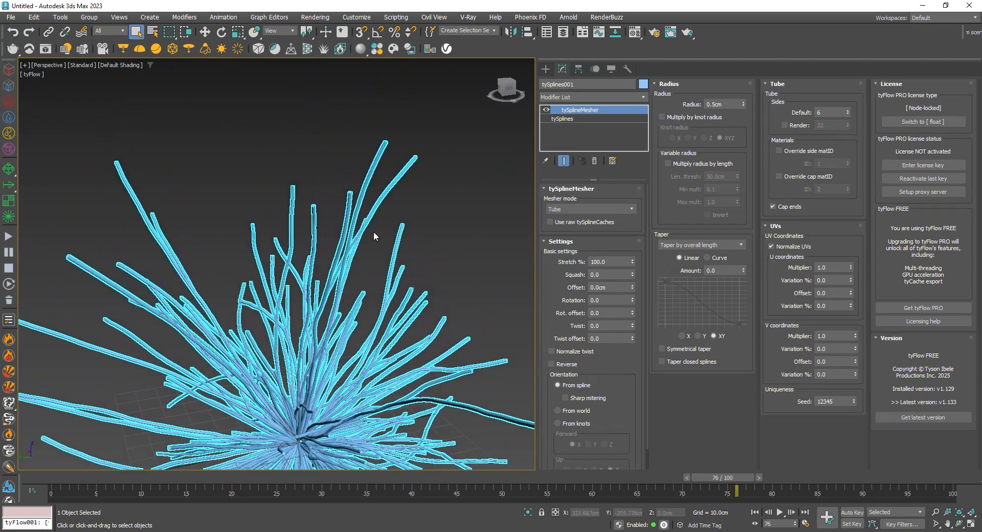
Enable Weld bindings and Weld knots on the base tySplines object, and return to the tySplineMesher settings
click(583, 119)
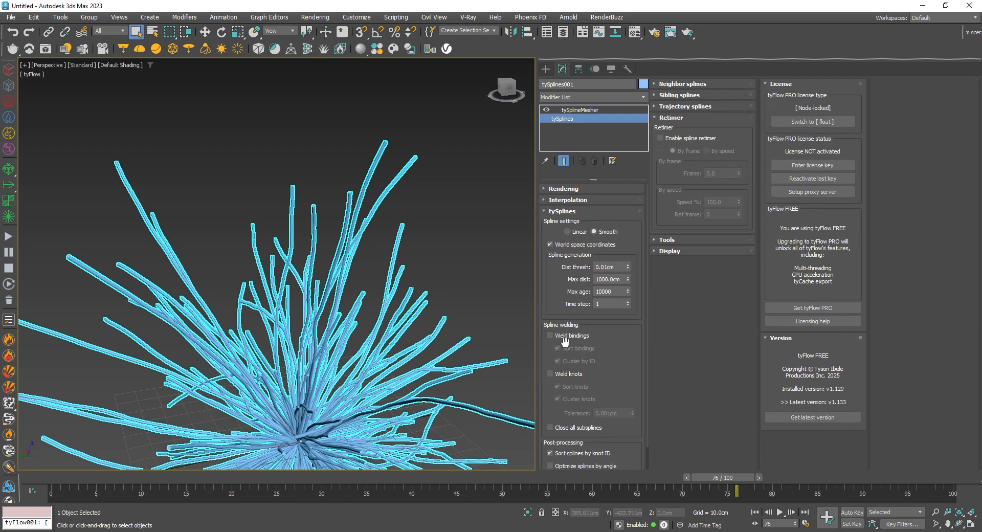
click(550, 374)
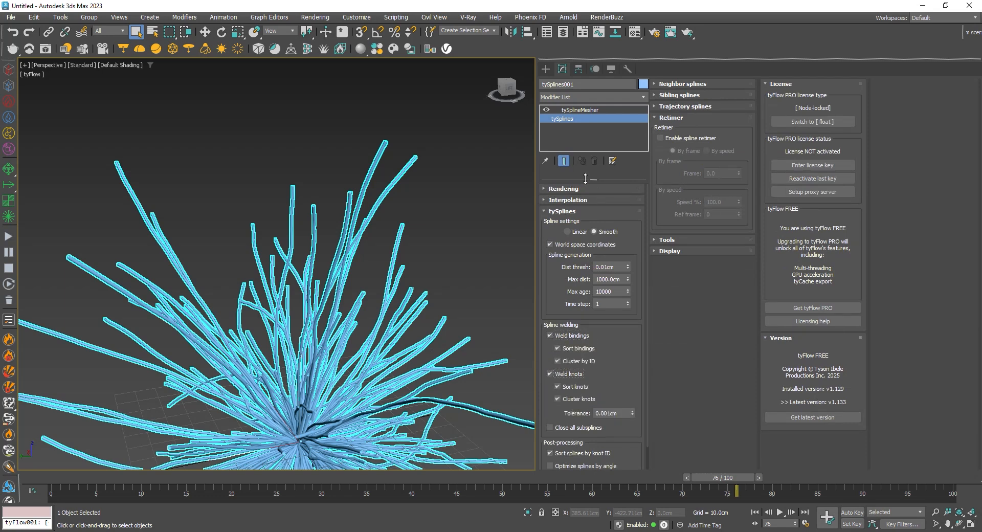
click(573, 110)
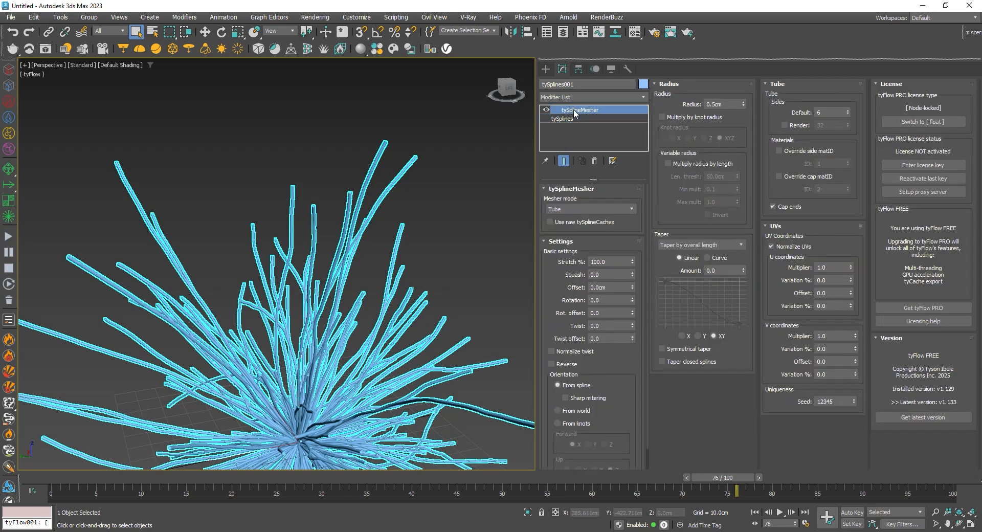
Switch the tube taper to a curve, raise the curve's end point slightly, and deselect the splines to inspect the tubes
click(708, 258)
alt+middle_drag(451, 316, 700, 319)
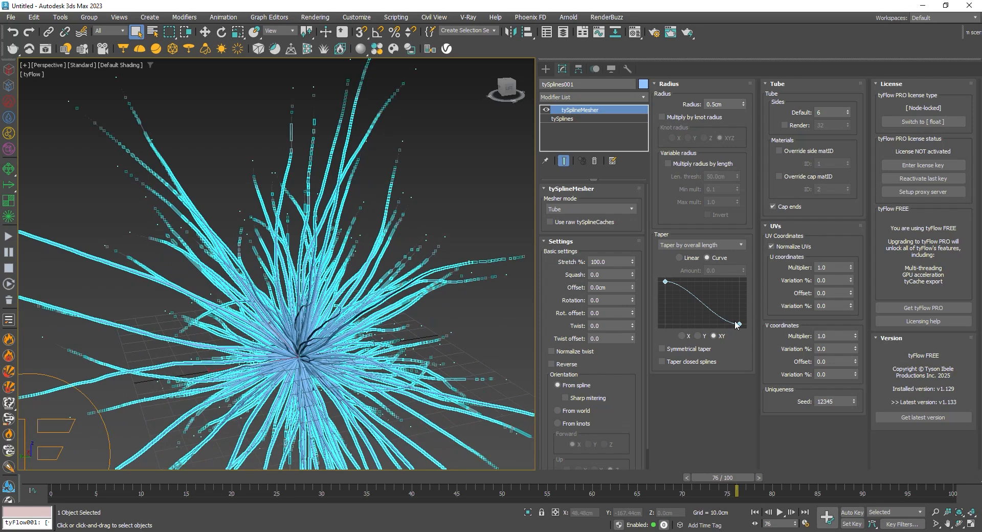
drag(738, 324, 741, 315)
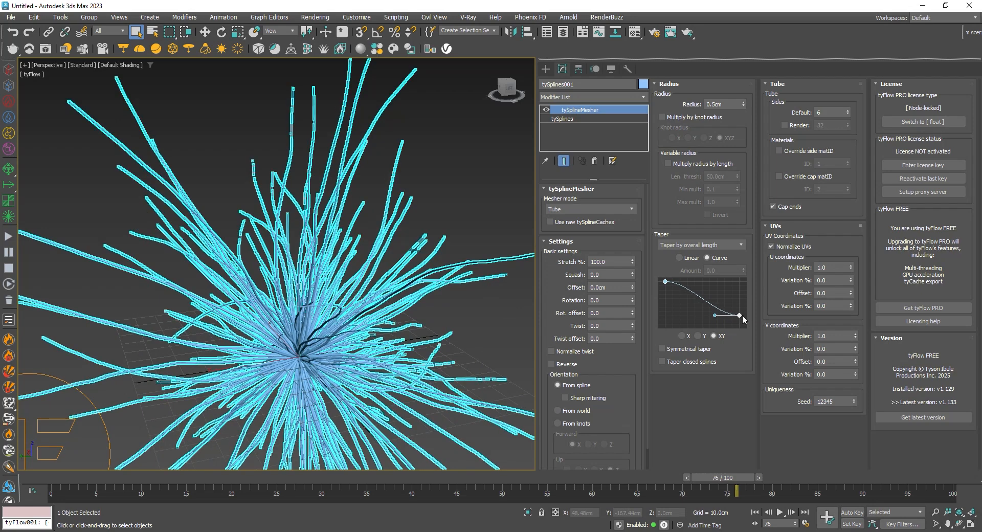
click(528, 190)
middle_drag(411, 276, 397, 214)
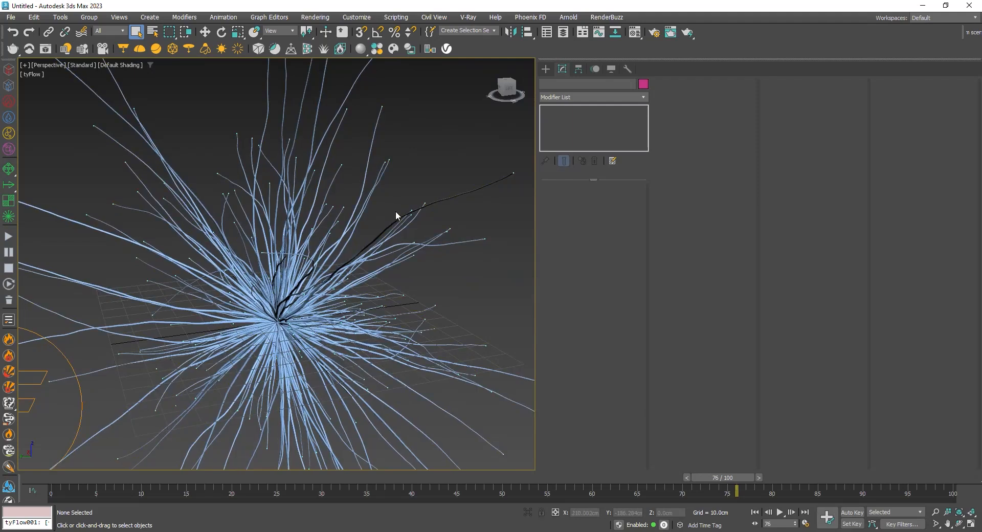
Select the meshed splines and preview the tapered tube growth from frame 0
click(286, 294)
drag(49, 478, 36, 434)
scroll(293, 237, down, 6)
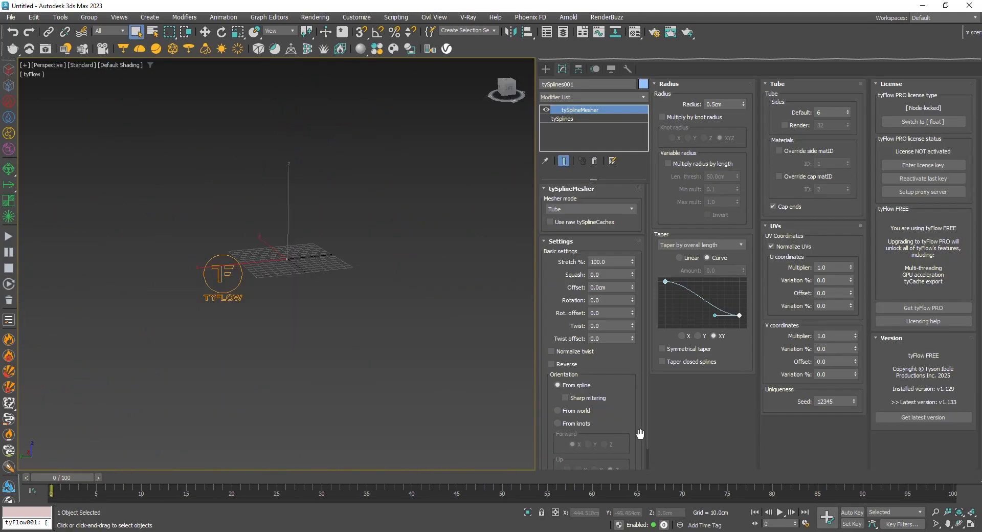
click(778, 512)
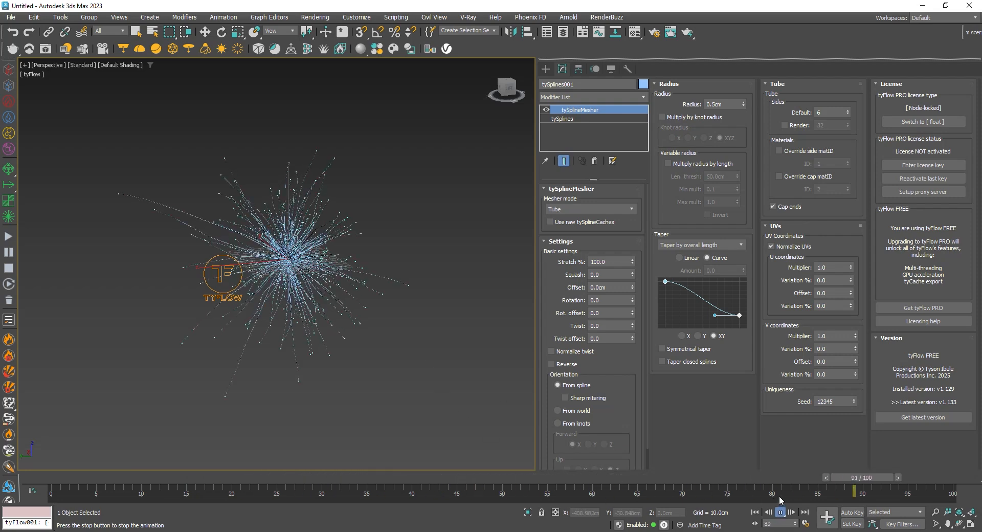
click(780, 512)
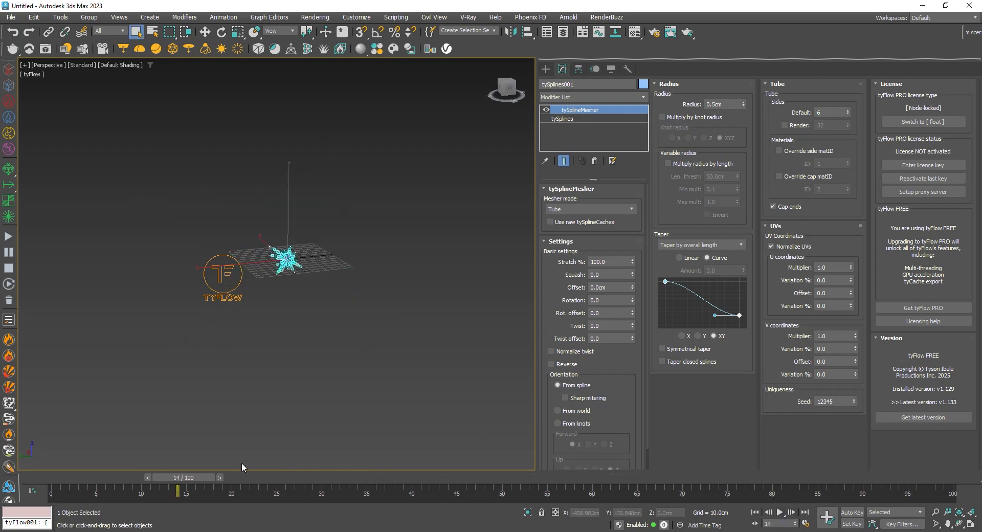
Enable the spline retimer by frame on the base tySplines object and animate its frame value with Auto Key at frame 14
click(571, 119)
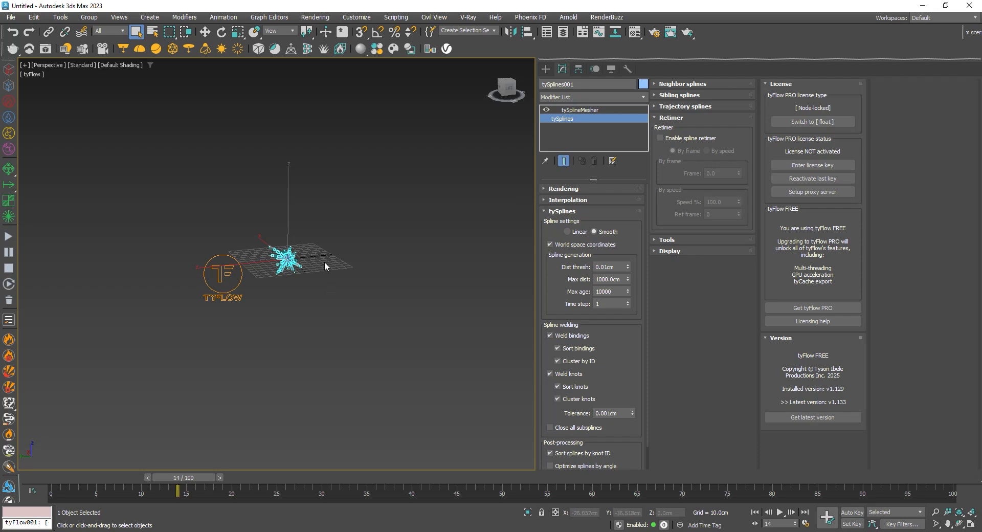
click(682, 139)
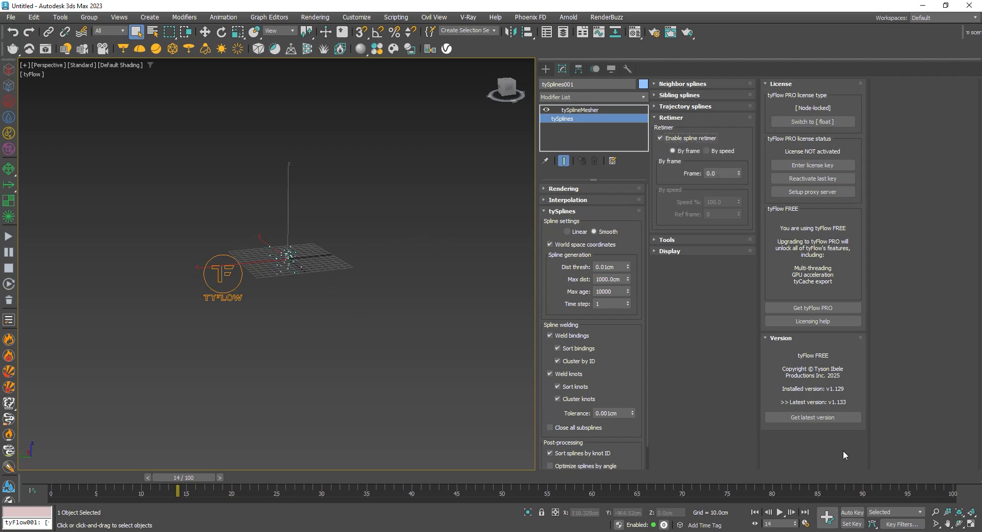
click(850, 511)
drag(738, 172, 692, 459)
click(287, 409)
drag(190, 478, 149, 485)
click(291, 296)
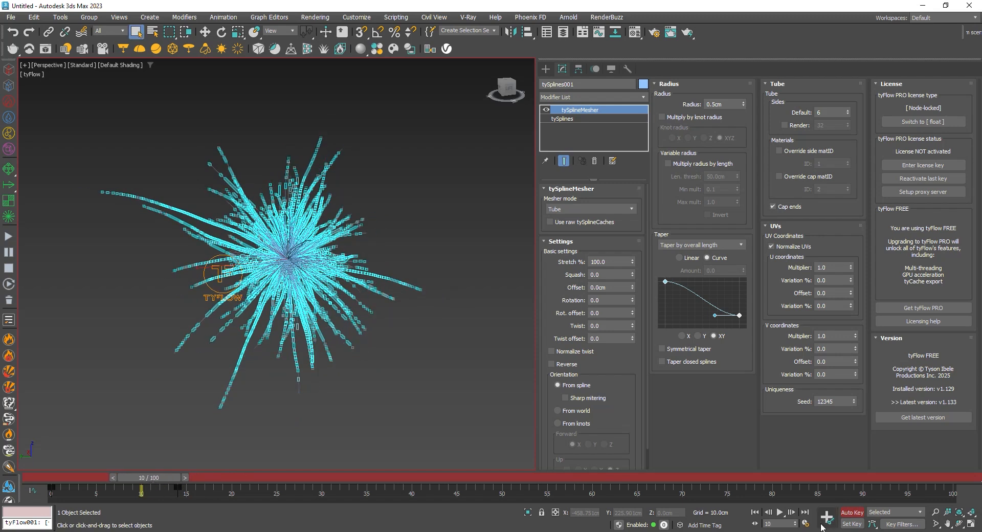
Move the retimer's end key to frame 50 and play back the retimed growth with the splines deselected
drag(177, 490, 502, 487)
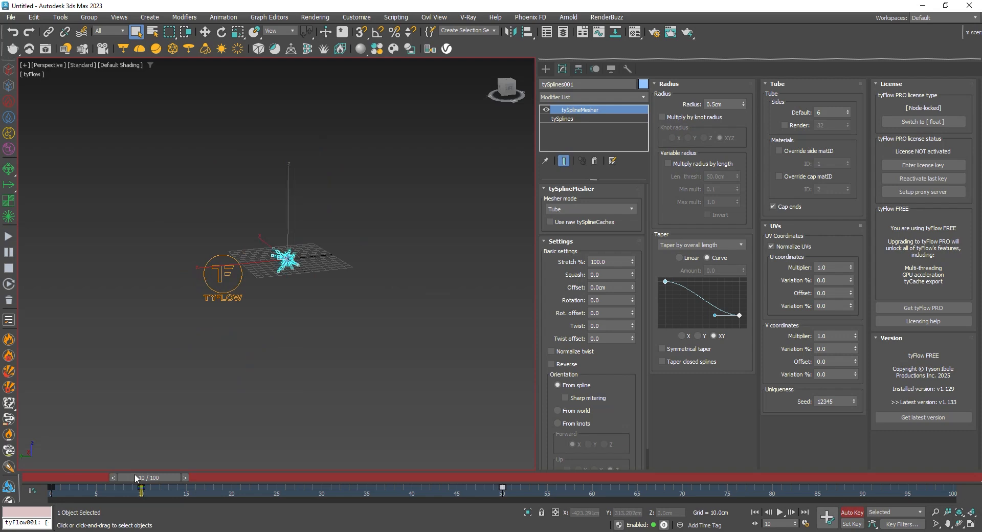
click(280, 350)
click(780, 512)
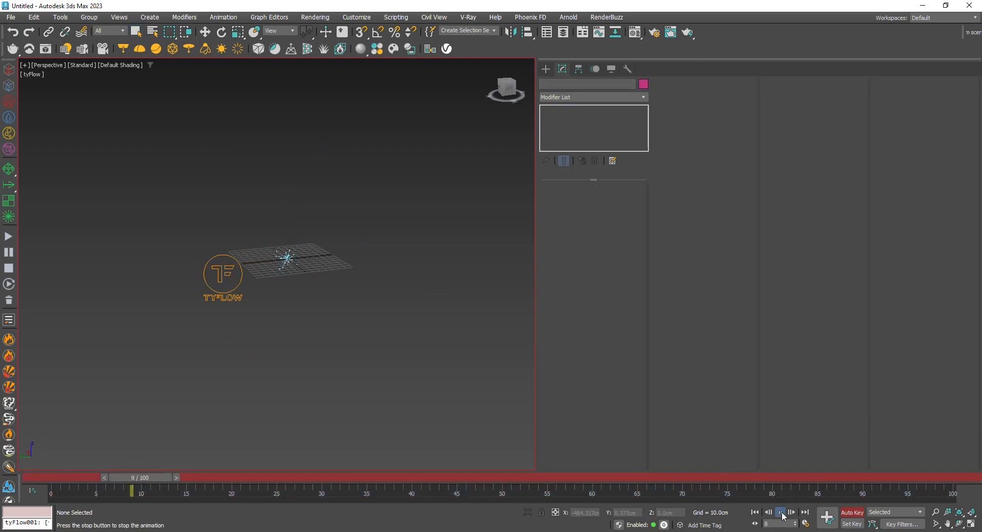
click(780, 513)
Check the retimed splines near the start of the timeline, select the tyFlow object and turn off Auto Key
drag(439, 480, 98, 477)
click(287, 259)
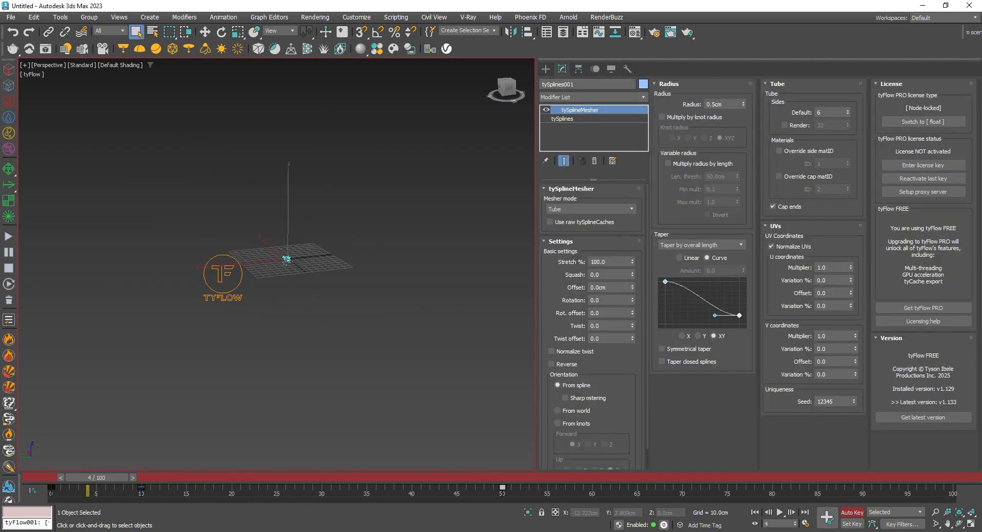
click(219, 276)
click(841, 512)
Scrub to frame 57 and select the meshed spline object to view the whole burst
scroll(421, 308, up, 4)
middle_drag(281, 269, 424, 350)
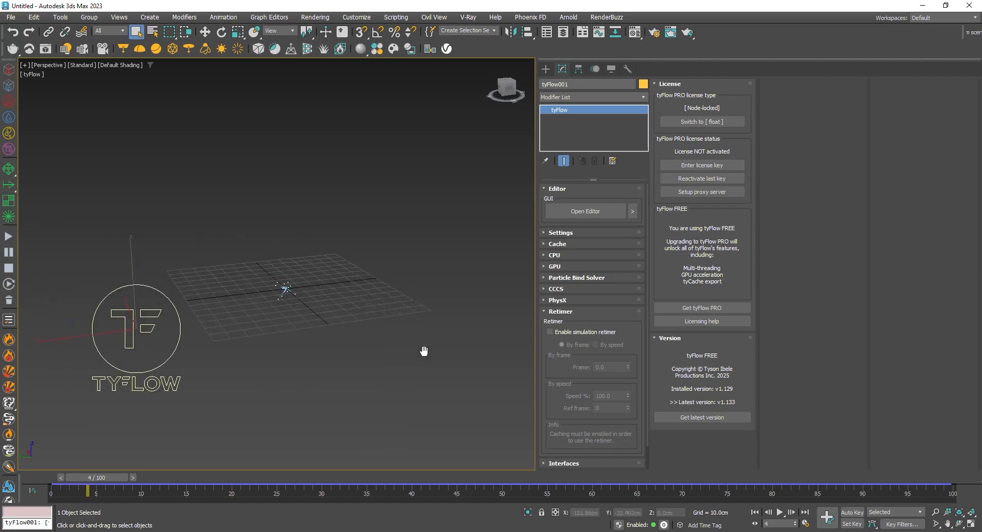
drag(103, 480, 563, 416)
click(319, 256)
alt+middle_drag(345, 277, 273, 252)
scroll(300, 271, down, 4)
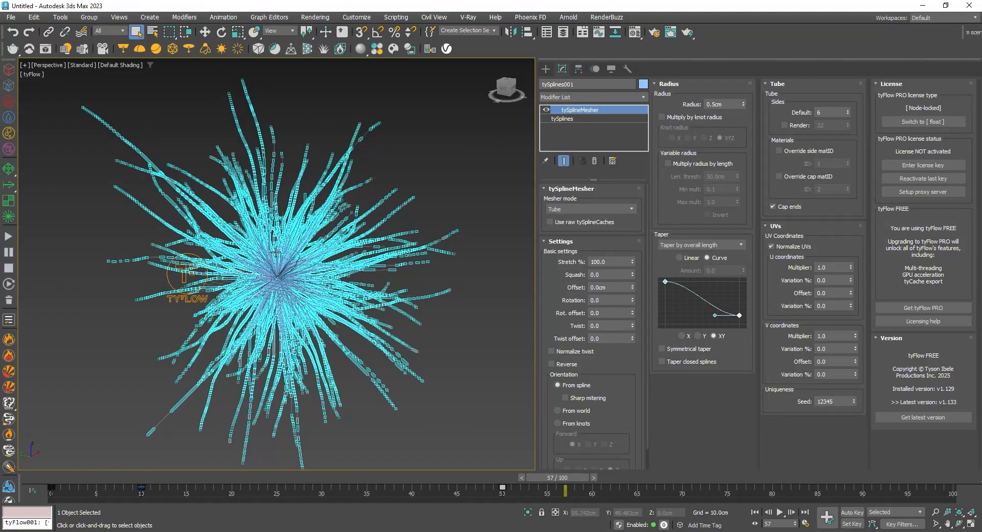
Open the Material Editor and add a Material ID operator to Event_001 of the tyFlow object, before the Display operator
key(m)
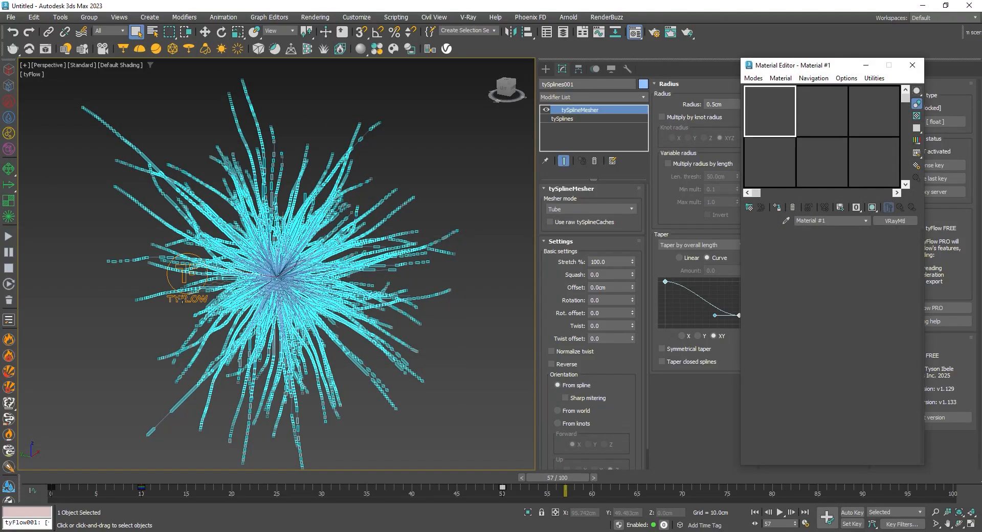
click(183, 298)
click(572, 208)
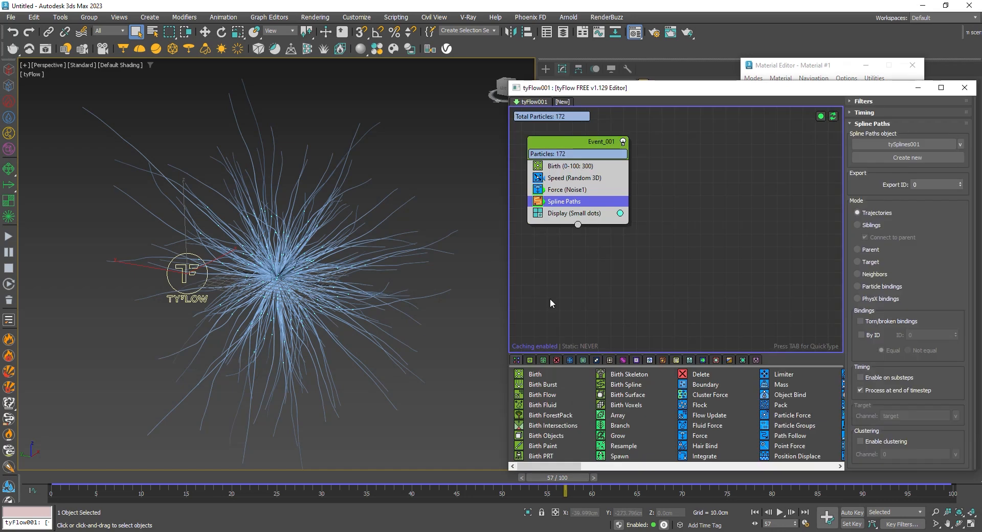
click(605, 214)
key(Tab)
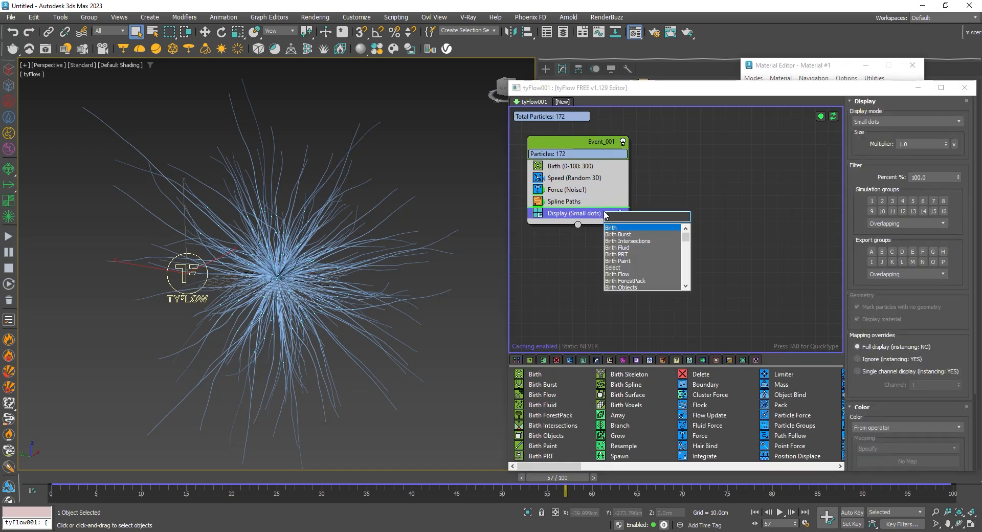
text(mat)
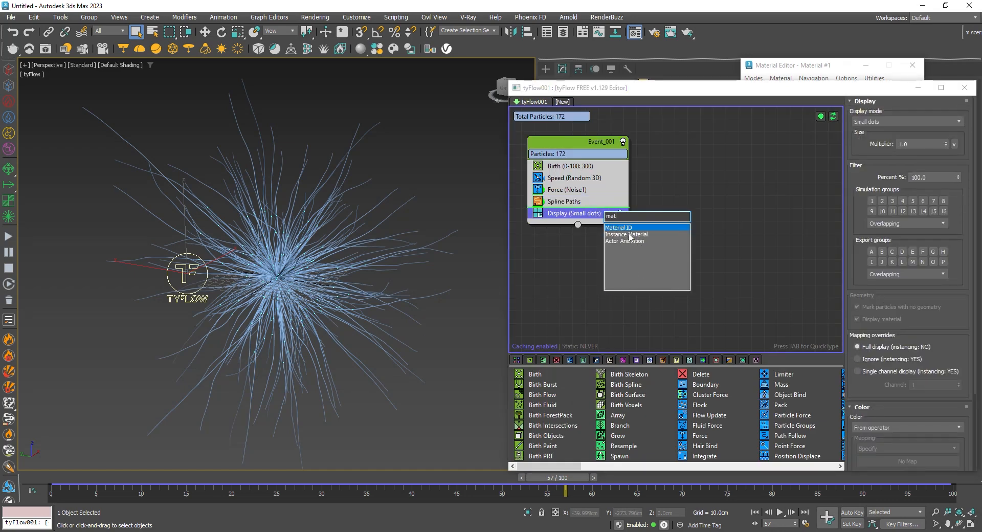
click(630, 228)
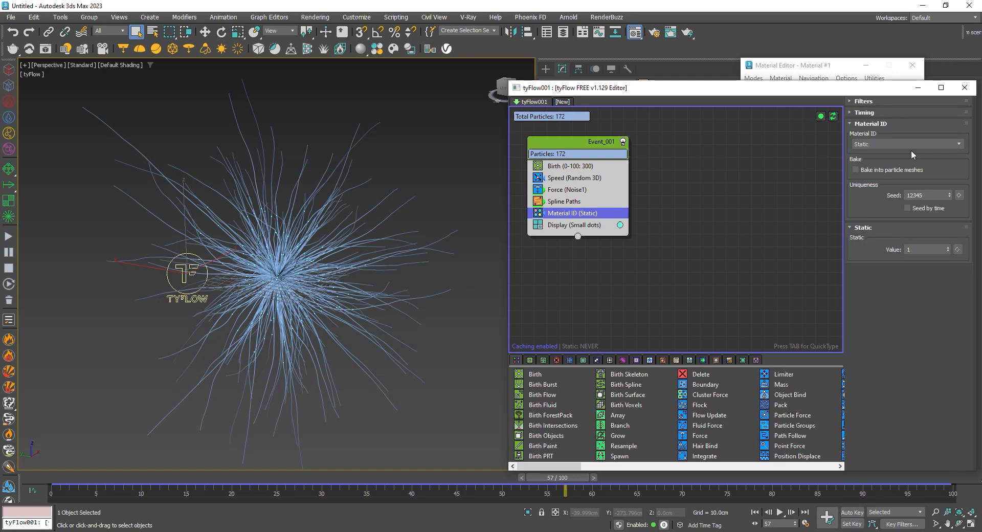
Set the Material ID operator to Random with a minimum of 1 and maximum of 3, and close the tyFlow editor
click(911, 146)
click(884, 219)
click(929, 261)
key(Return)
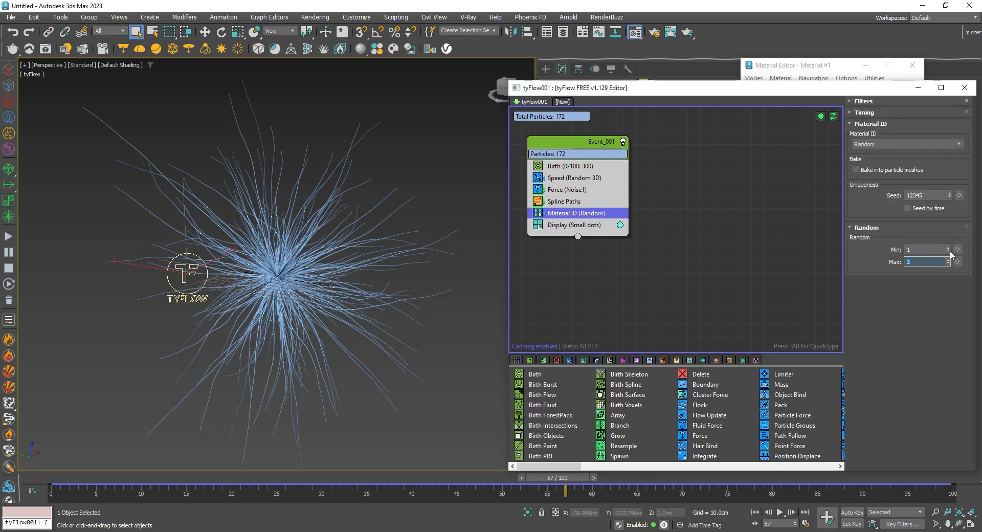
click(964, 88)
Convert Material #1 to a Multi/Sub-Object material, keeping the old material as a sub-material
click(898, 221)
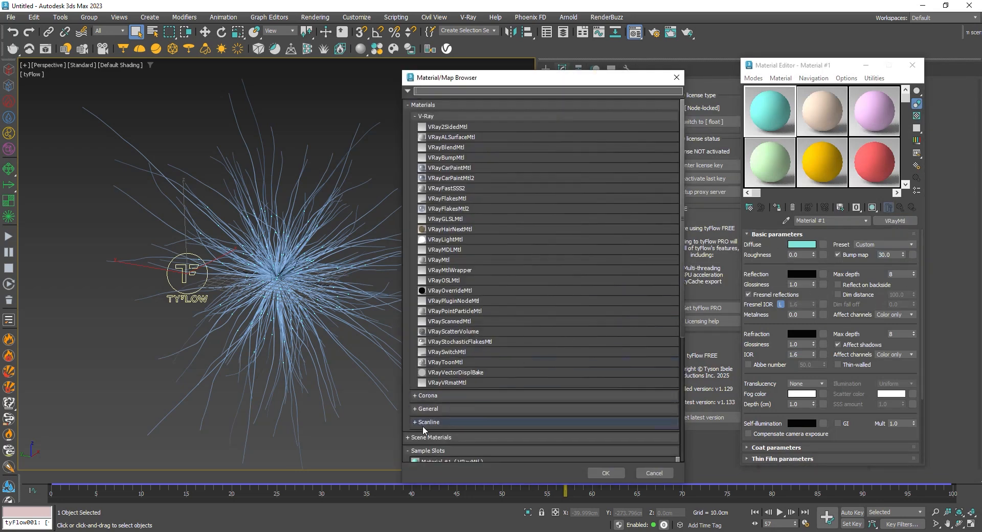
click(418, 408)
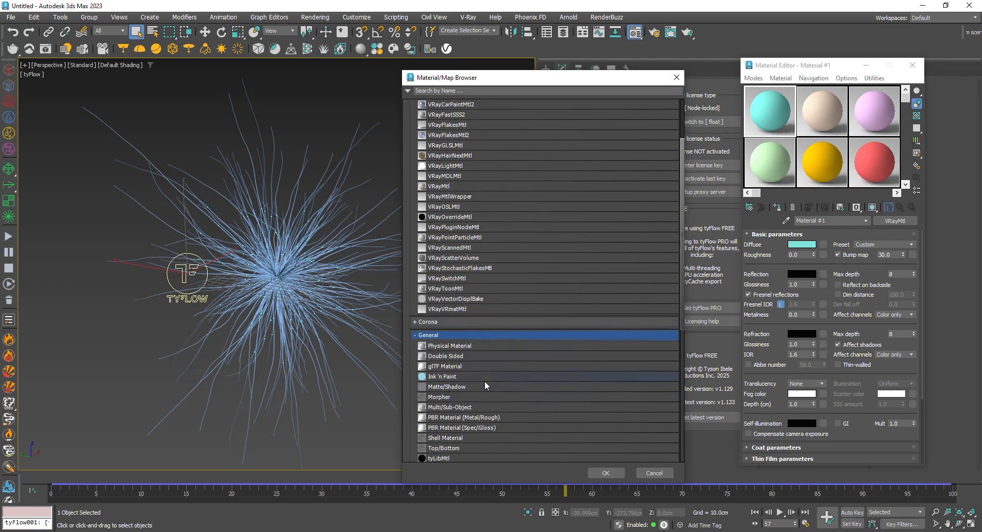
double_click(454, 412)
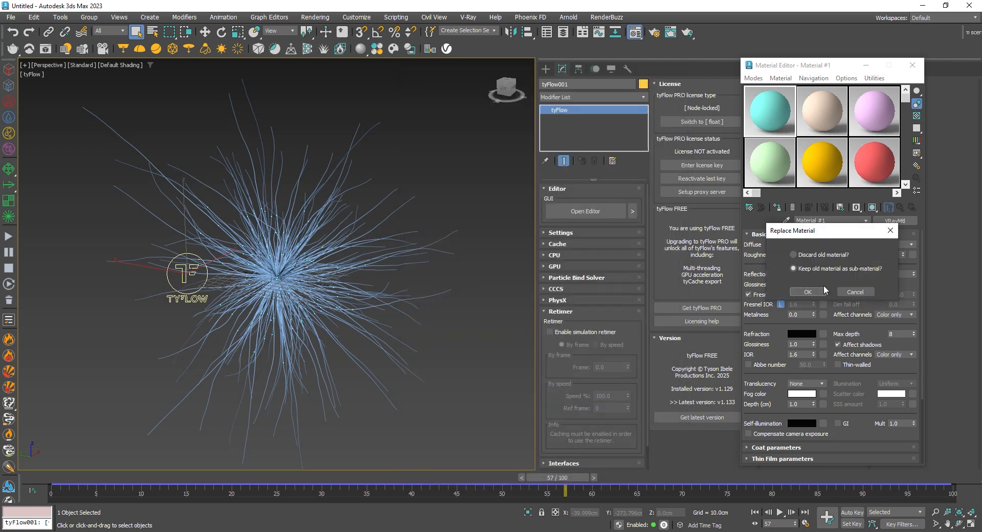
click(808, 292)
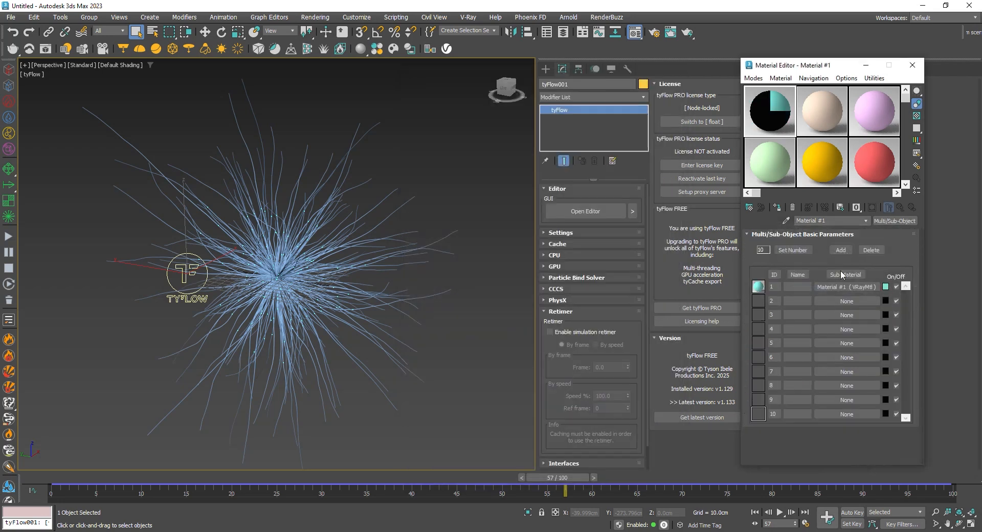
Copy sub-material 1 into slots 2 and 3 as independent copies
drag(839, 288, 833, 315)
click(819, 266)
click(819, 297)
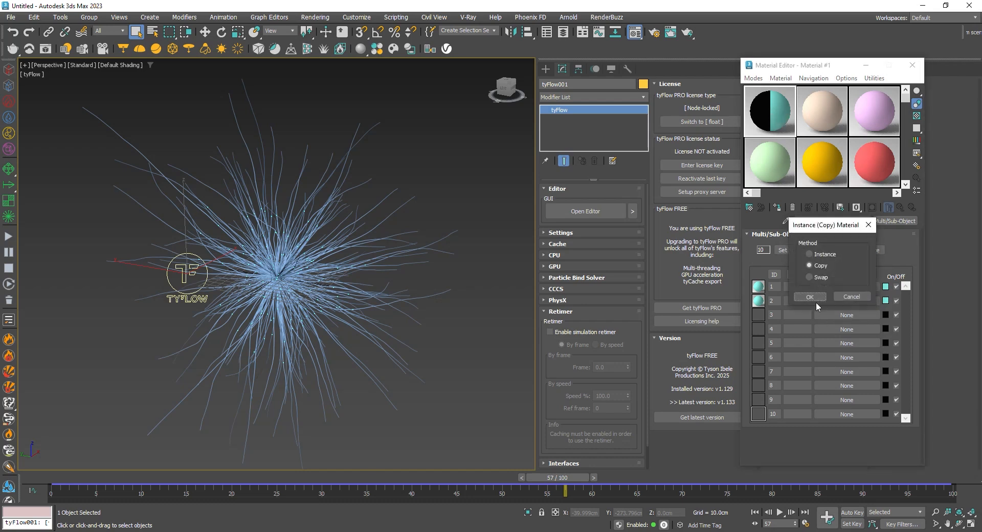
click(814, 299)
Set the diffuse color of sub-material 1 to yellow (RGB 255, 204, 0)
click(830, 287)
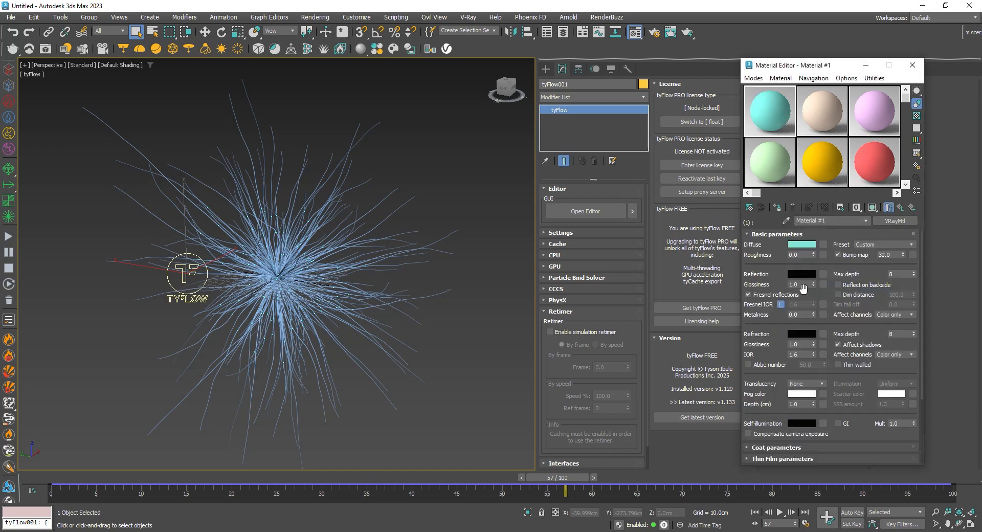
click(805, 245)
drag(617, 134, 590, 133)
click(749, 223)
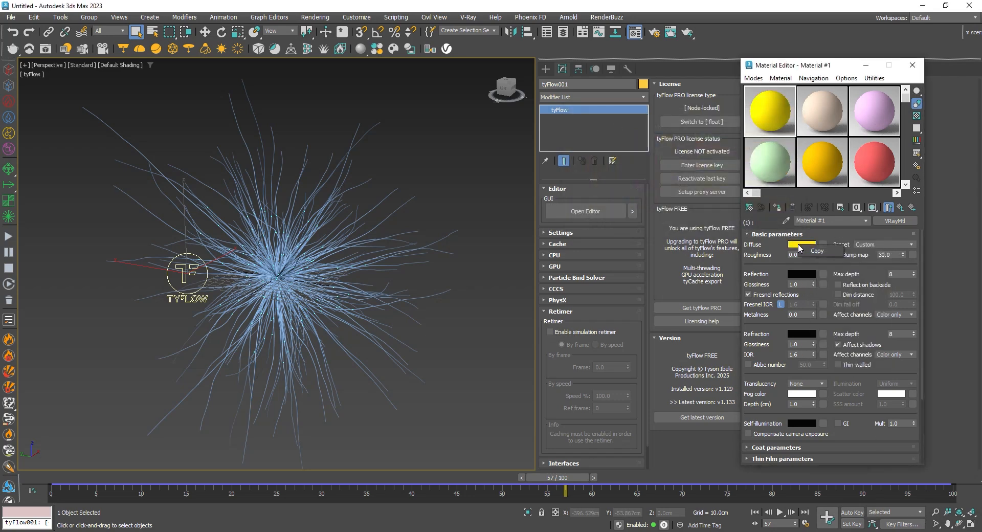
Copy sub-material 1's yellow diffuse color to its self-illumination, enable GI and set the multiplier to 2.0
right_click(795, 426)
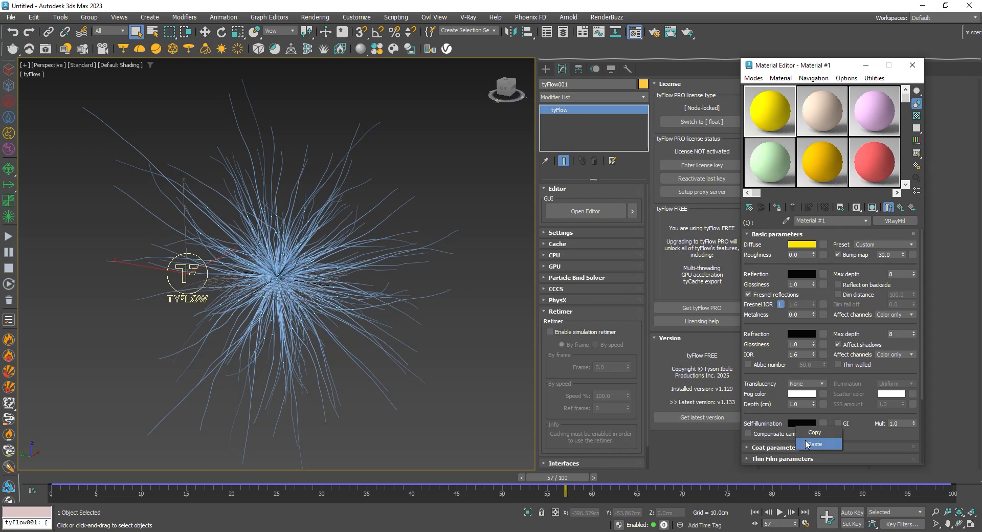
click(809, 442)
click(837, 424)
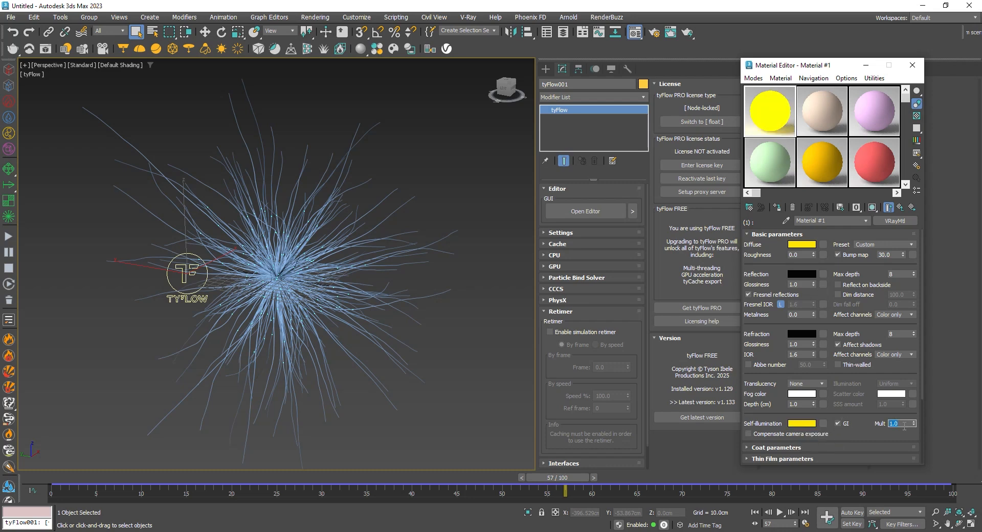
key(Return)
click(899, 207)
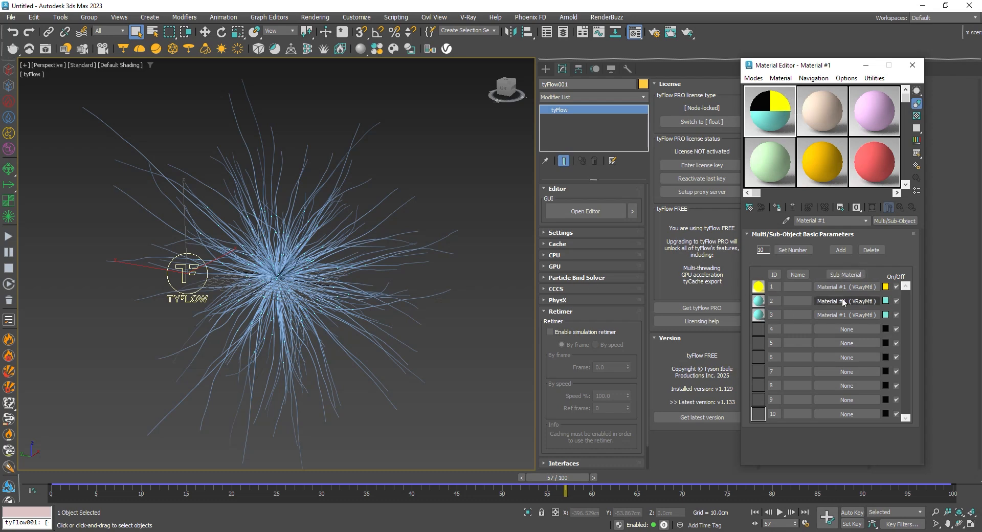
Copy the glowing yellow sub-material 1 onto slots 2 and 3 as independent copies
drag(846, 305, 827, 317)
click(809, 296)
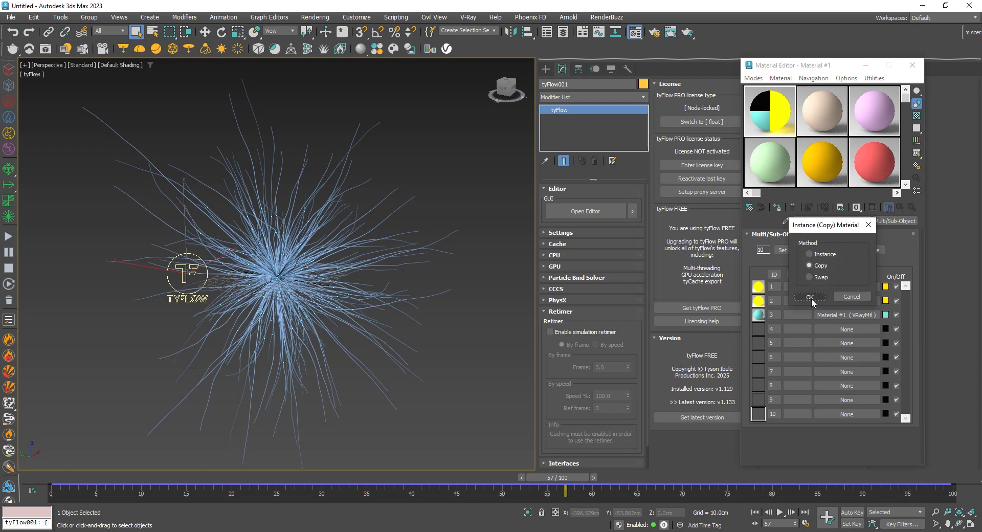
click(810, 297)
Set sub-material 2's self-illumination to red (RGB 255, 0, 0) and paste the same red into its diffuse color
click(838, 303)
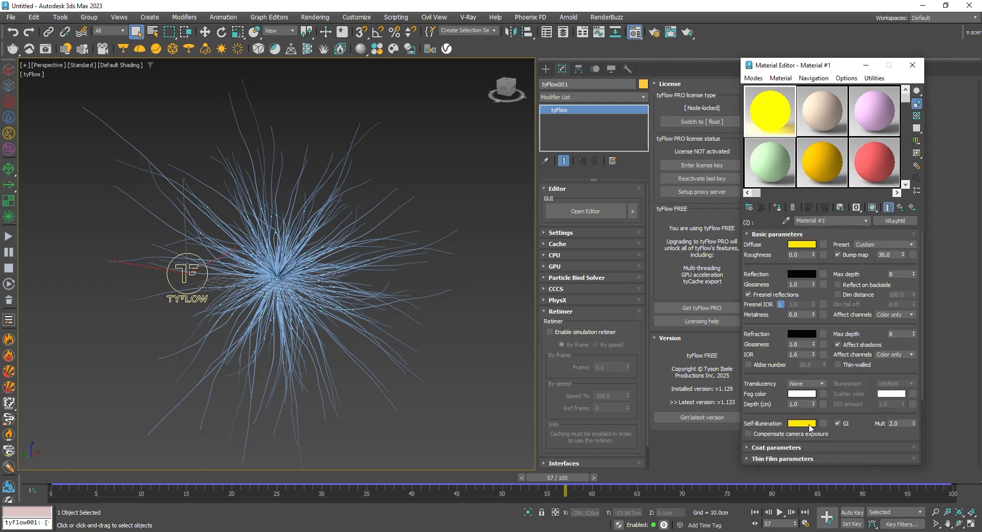
click(809, 427)
drag(648, 327, 678, 326)
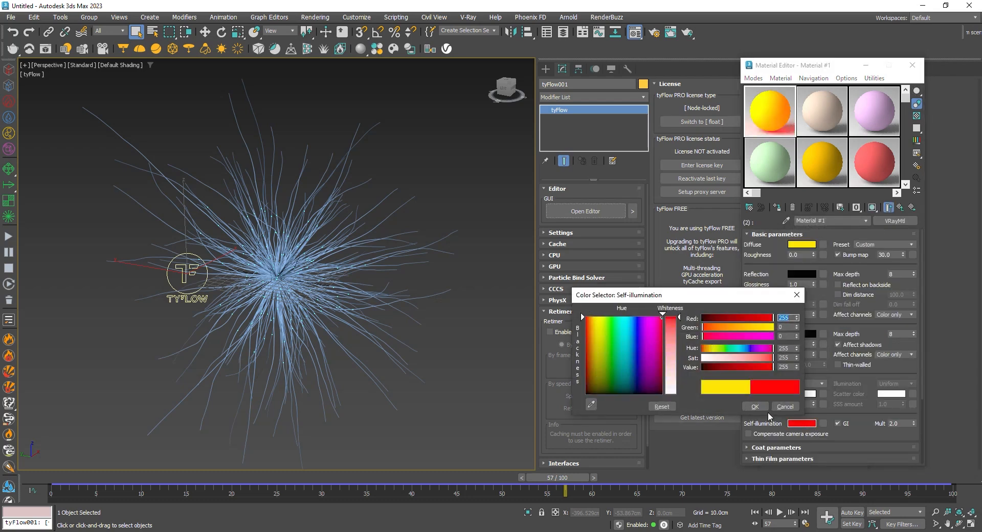
click(756, 406)
right_click(814, 240)
click(825, 258)
click(903, 208)
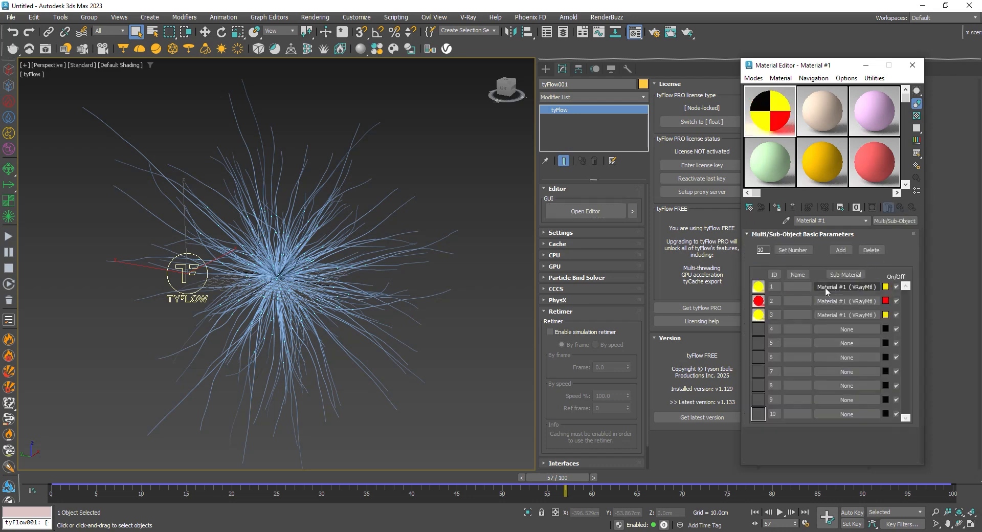
Set sub-material 3's diffuse color to orange and copy the same orange to its self-illumination
click(846, 315)
click(802, 244)
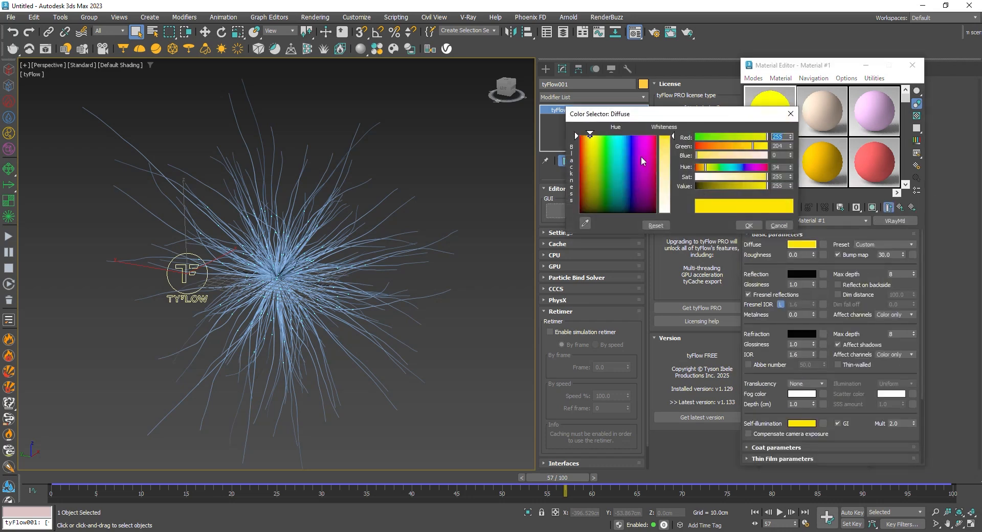
drag(583, 136, 583, 136)
click(741, 226)
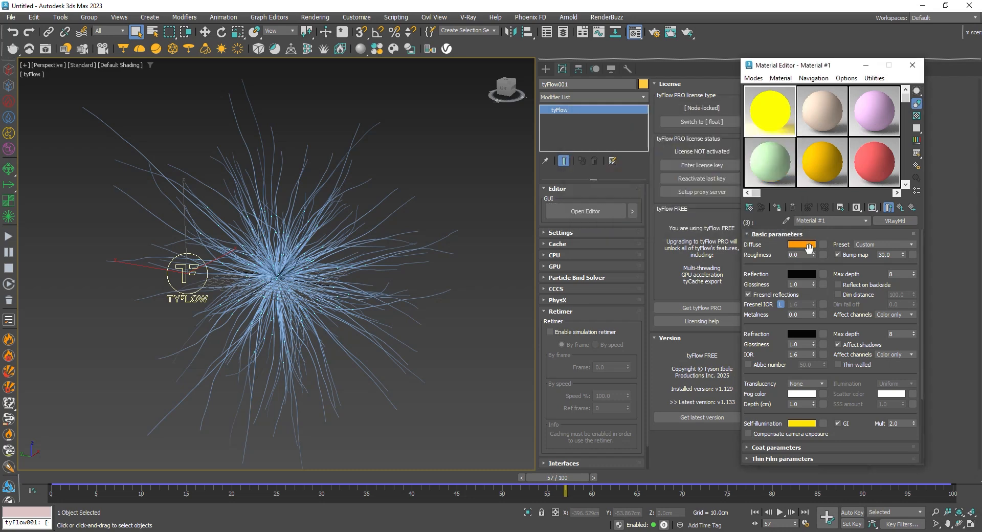
right_click(811, 424)
click(829, 440)
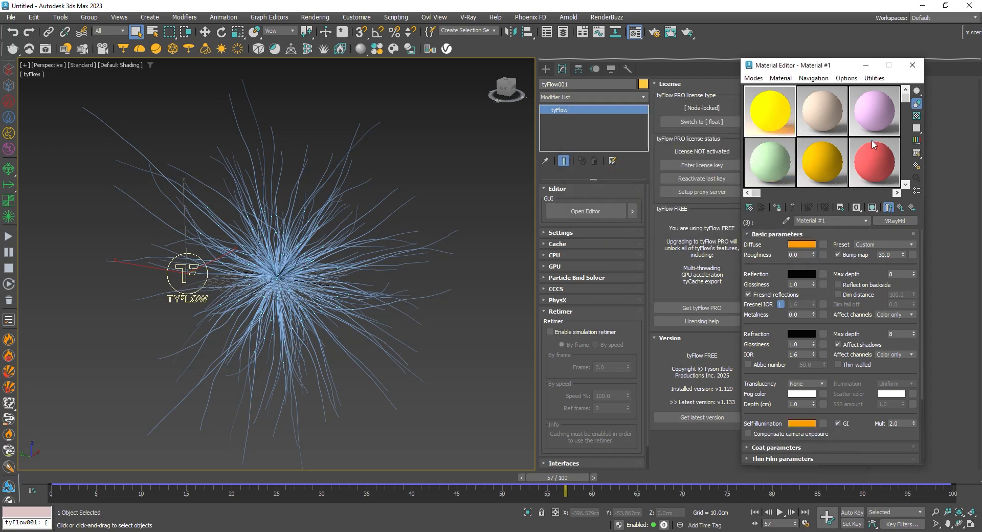
click(898, 206)
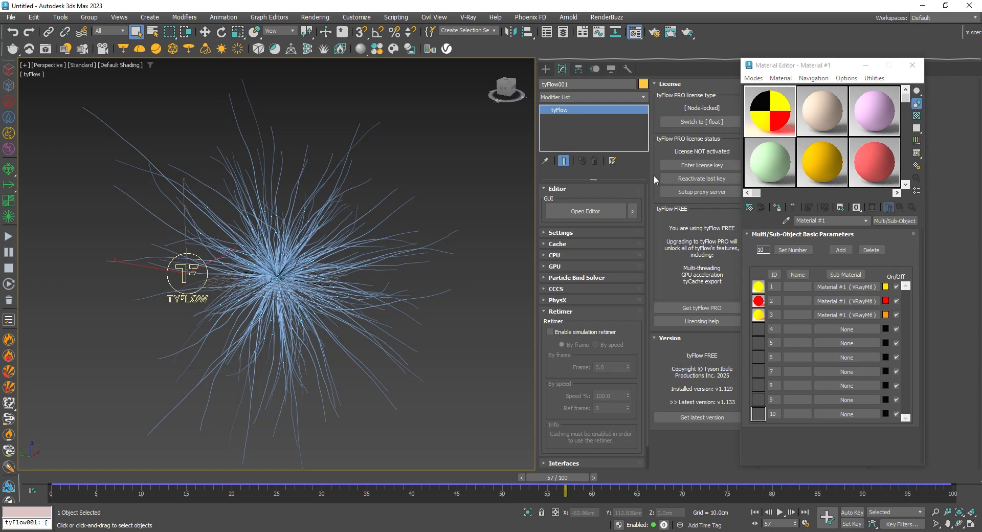
Assign the multi/sub-object material to the tySplines mesh and clear the selection
click(778, 208)
click(352, 245)
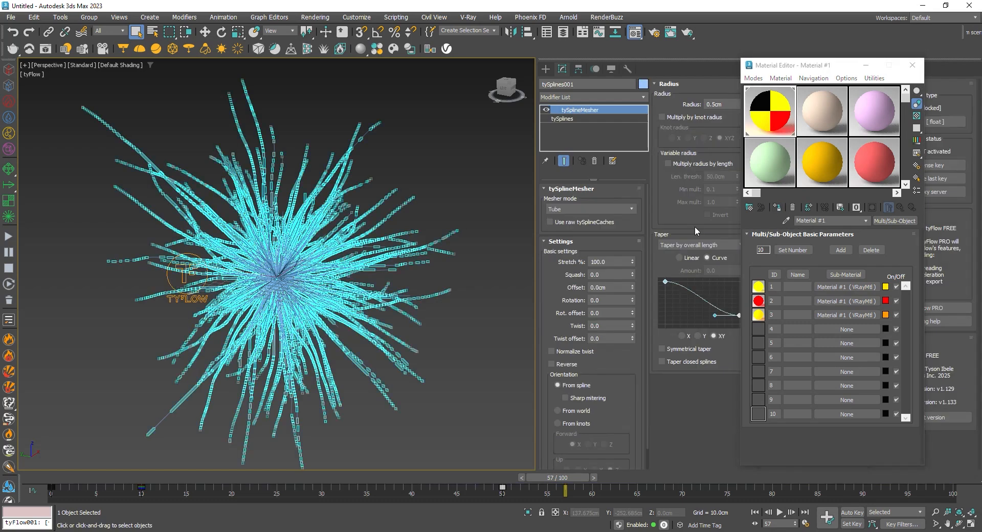
click(777, 207)
click(464, 176)
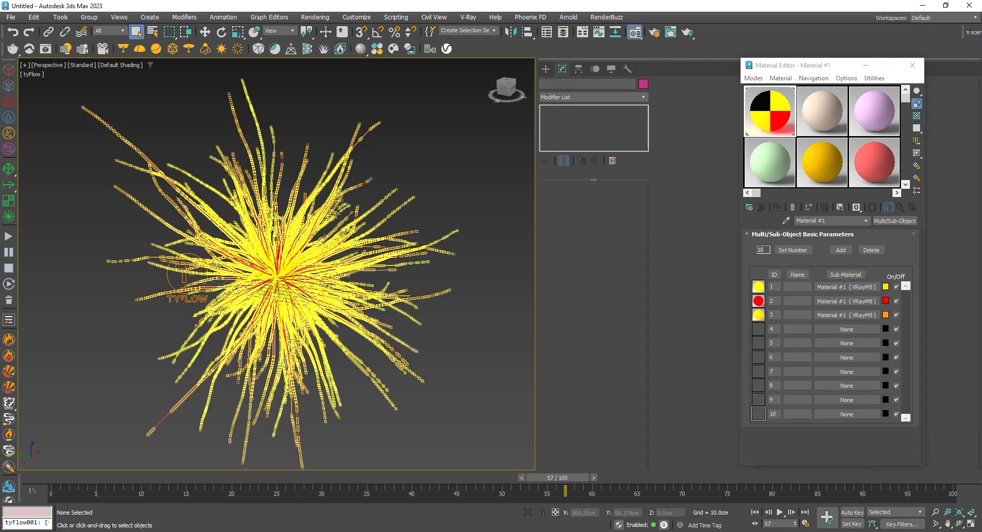
Frame the colored burst closely in the Perspective view and turn on the safe frame display
alt+middle_drag(123, 328, 152, 325)
scroll(256, 267, up, 6)
middle_drag(328, 246, 308, 251)
key(shift+f)
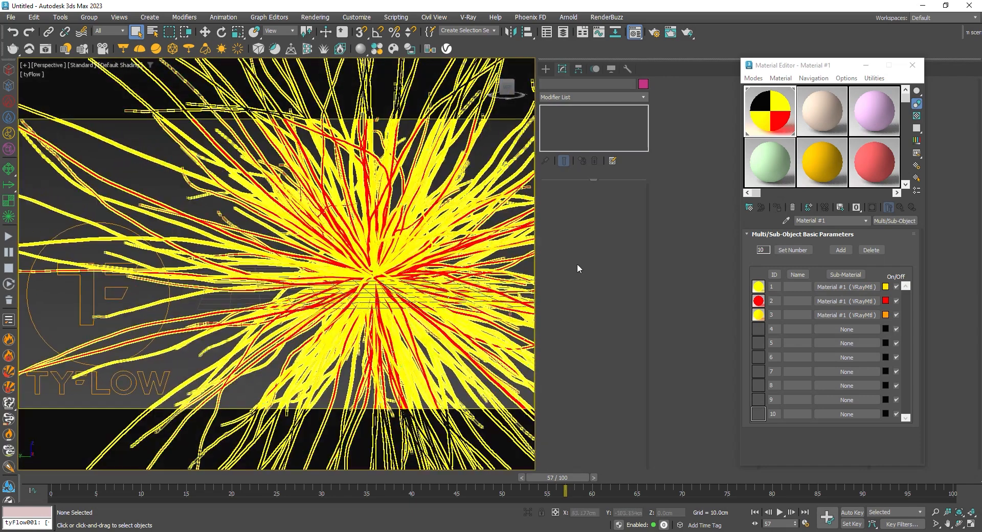
Scrub the growth animation to frame 44 and compose the burst left of center within the safe frame
drag(72, 477, 412, 455)
middle_drag(385, 334, 219, 338)
middle_drag(378, 268, 384, 279)
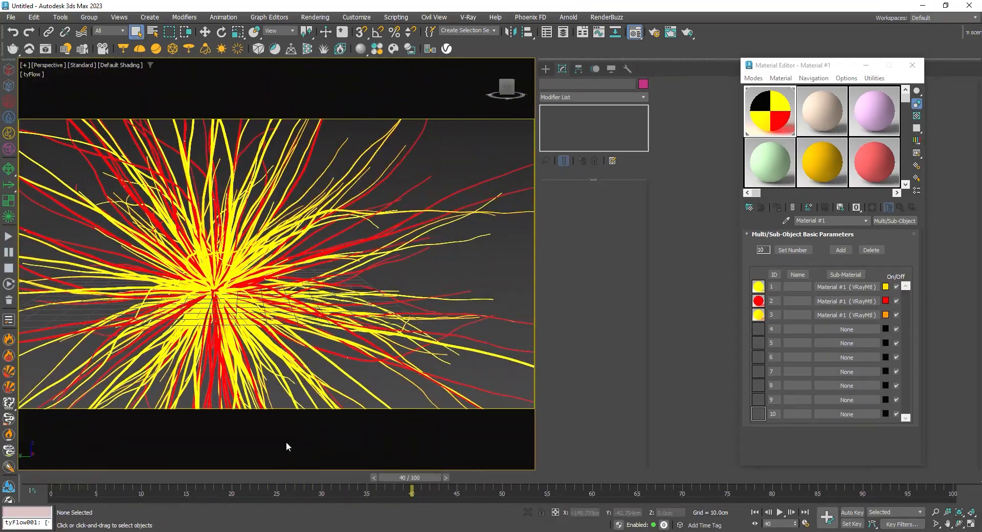
drag(55, 476, 444, 460)
middle_drag(400, 277, 411, 274)
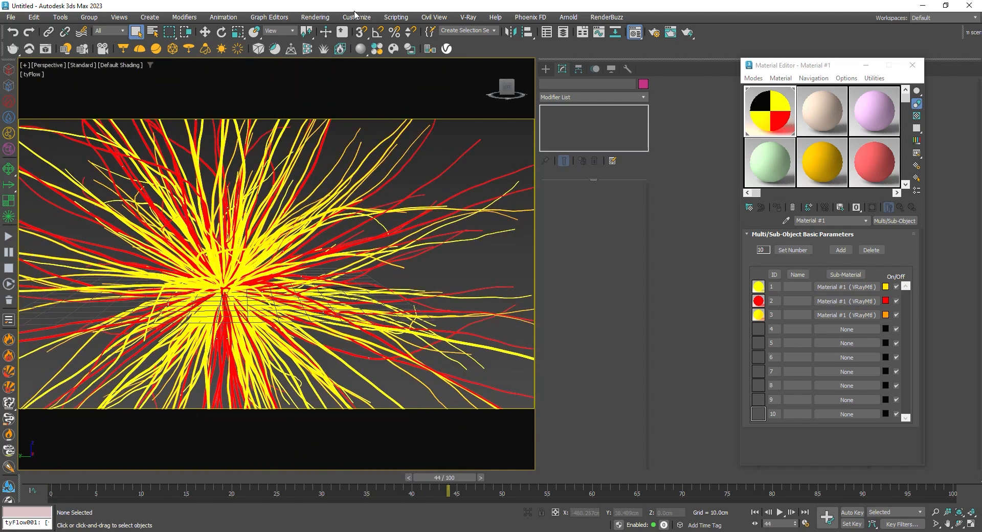
Render frame 44 from the Perspective view, select the frame buffer's Lens Effects layer and stop the render after a few passes
click(355, 17)
mouse_move(327, 17)
click(344, 36)
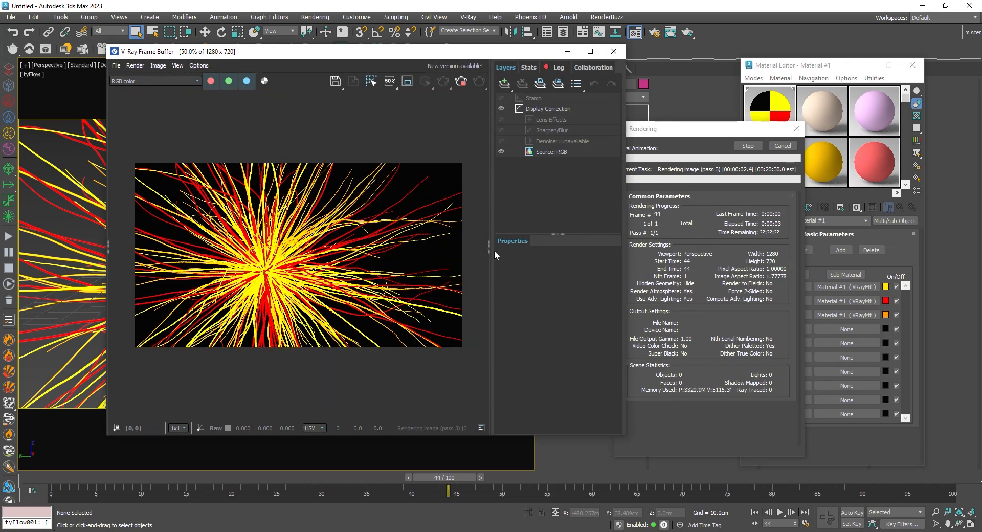
click(547, 120)
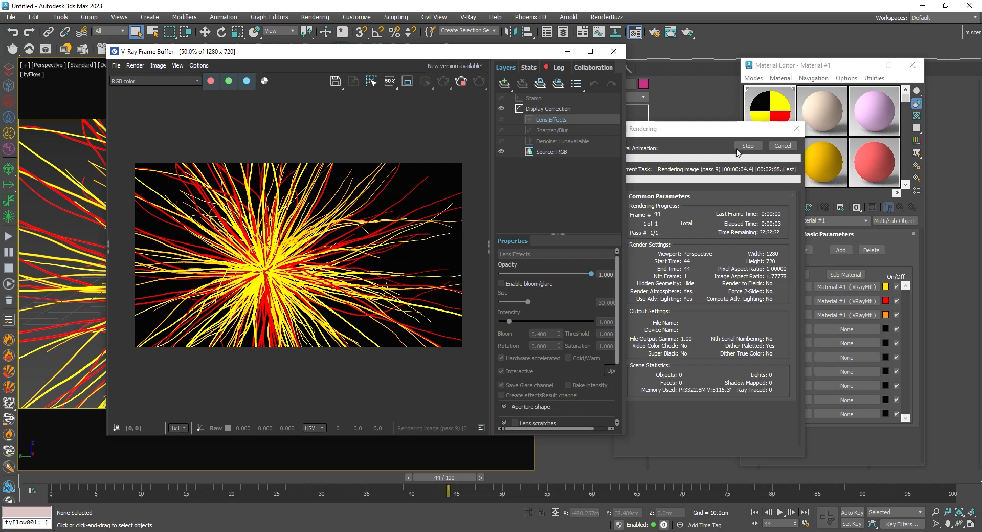
click(782, 146)
click(782, 146)
Enable bloom/glare with size about 57 and intensity about 1.47, and view the glowing render at 100%
click(542, 283)
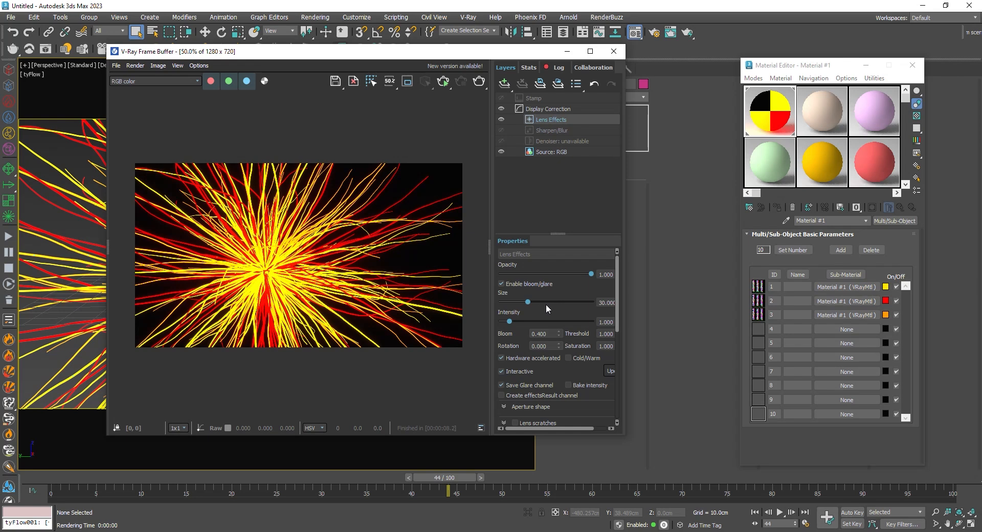
drag(536, 302, 513, 321)
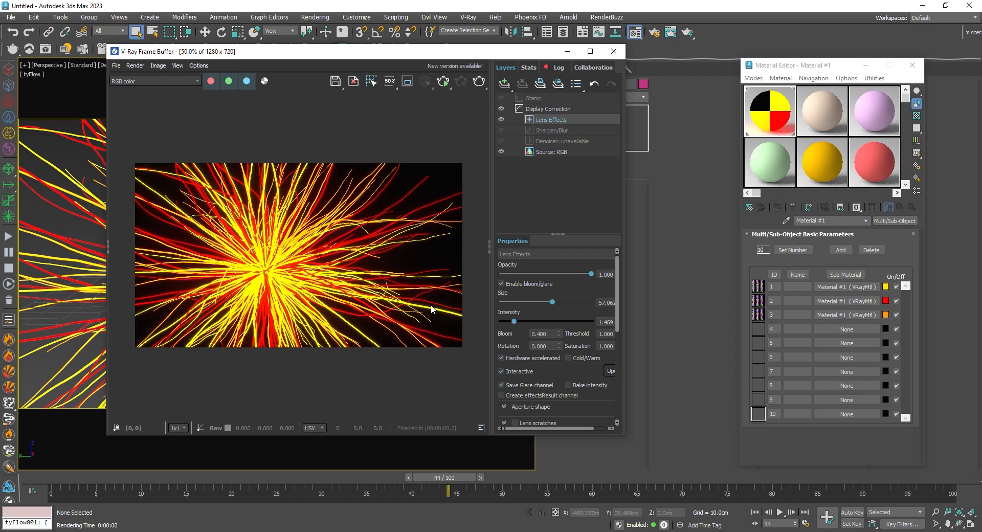
double_click(276, 281)
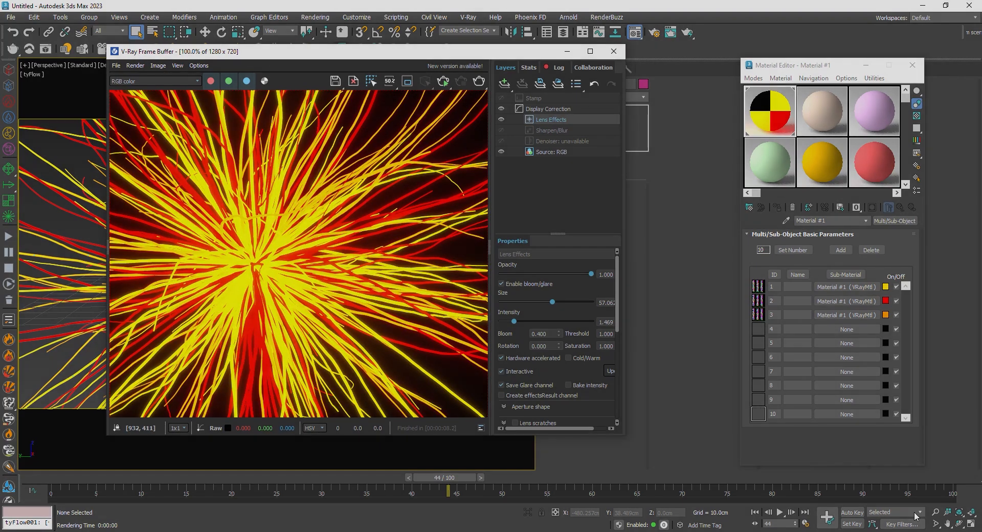